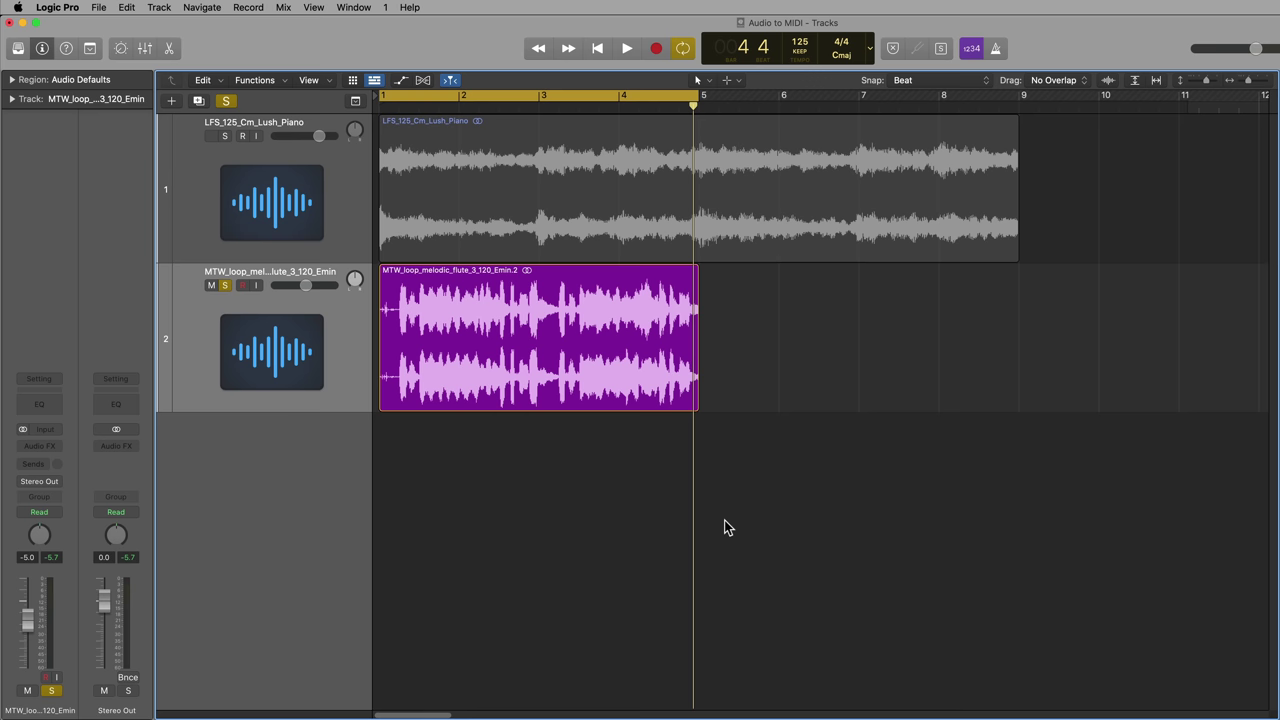
- Audition the loops, then turn on Flex editing with Flex Pitch for the flute region
key(space)
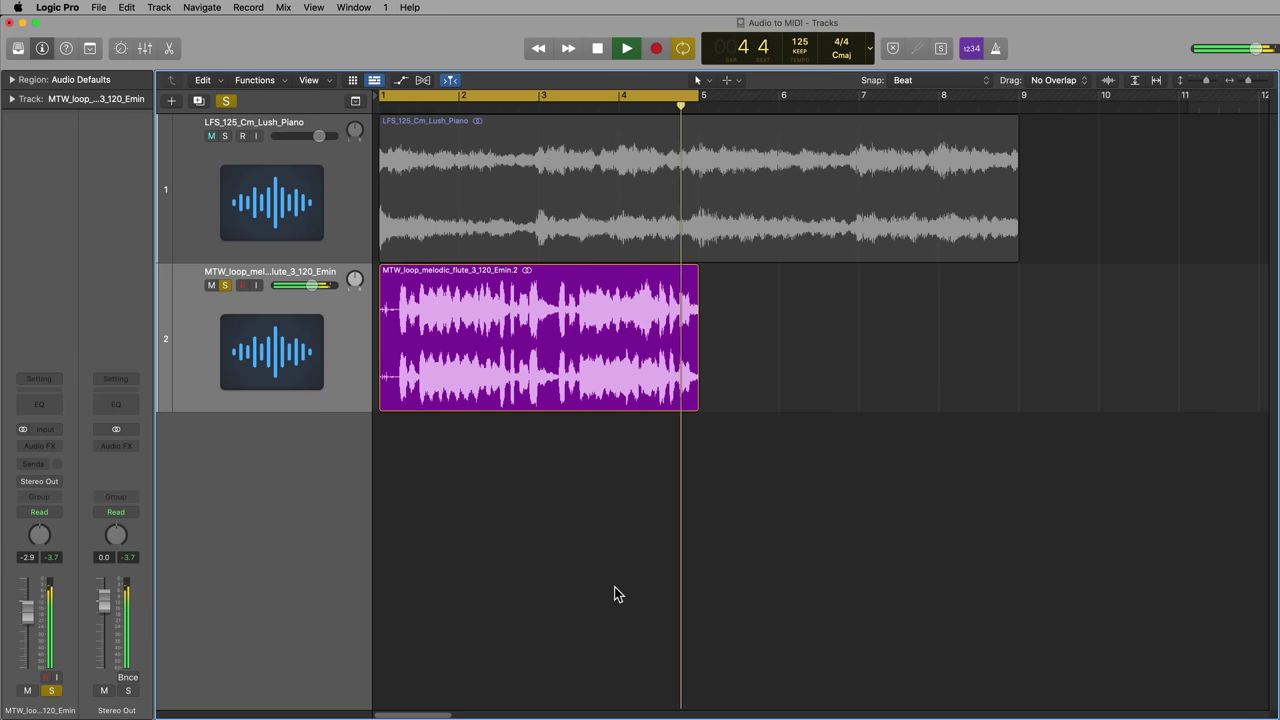
key(space)
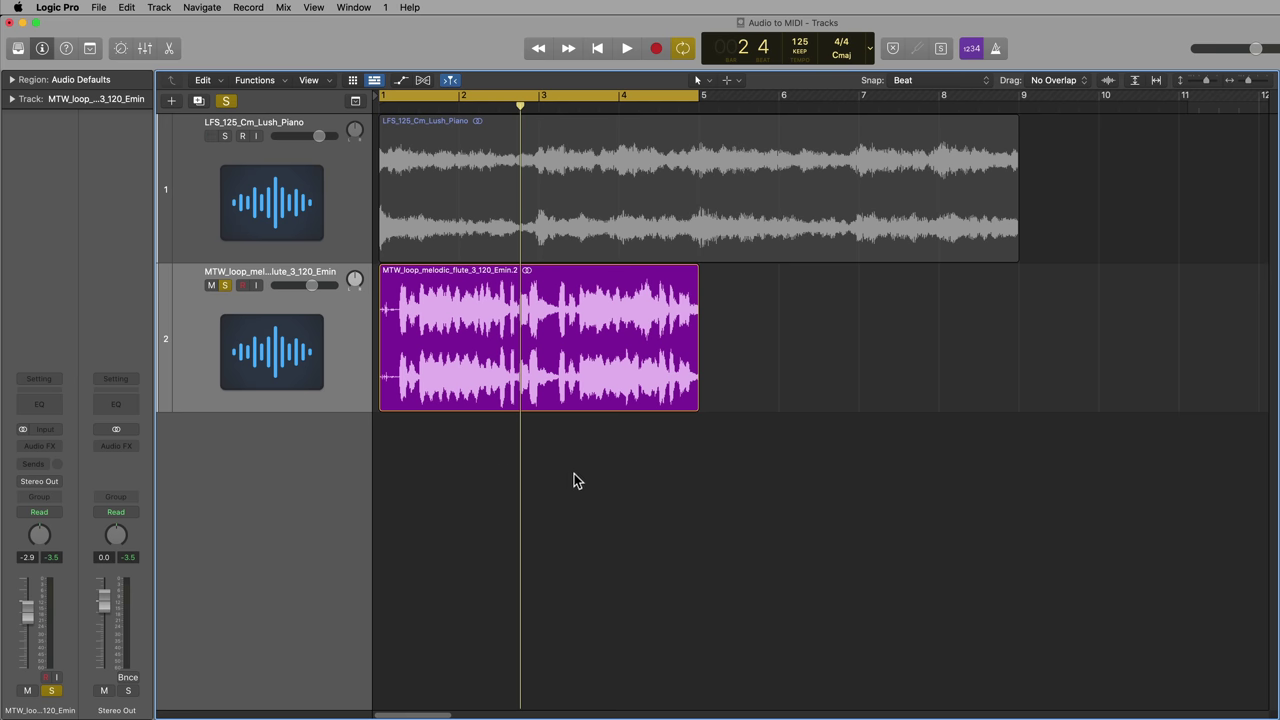
click(307, 370)
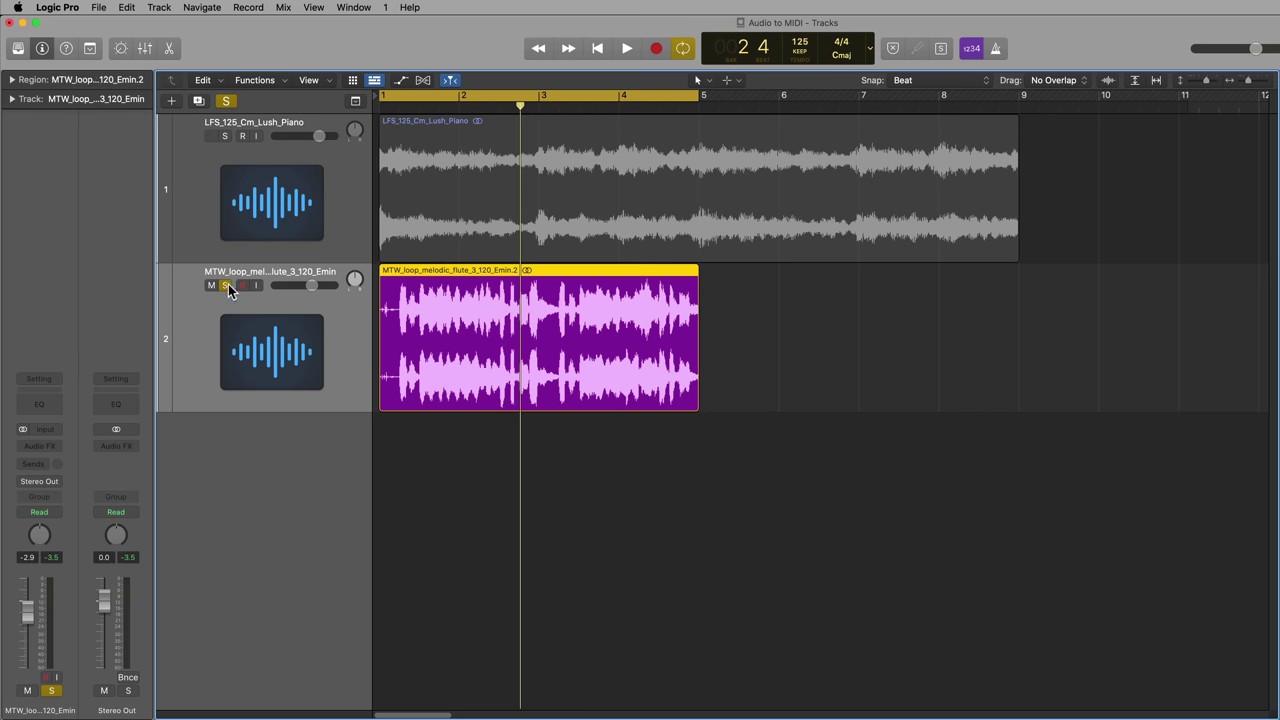
click(423, 81)
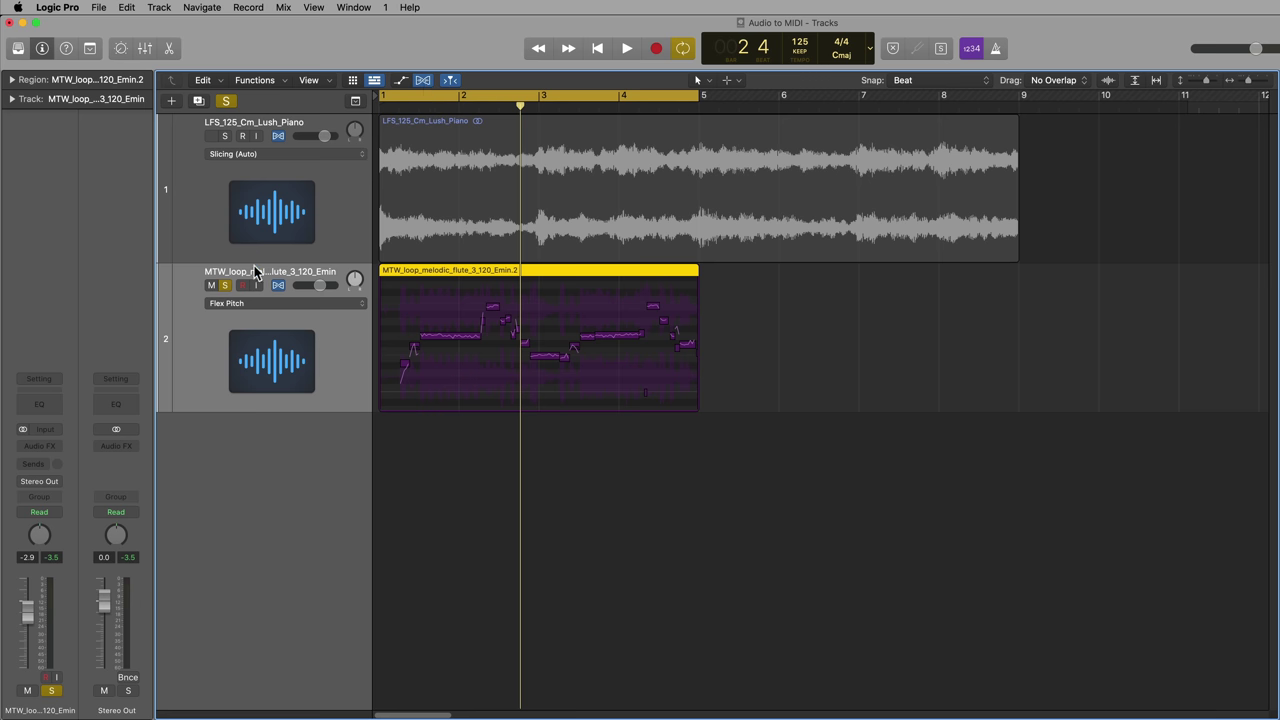
click(270, 303)
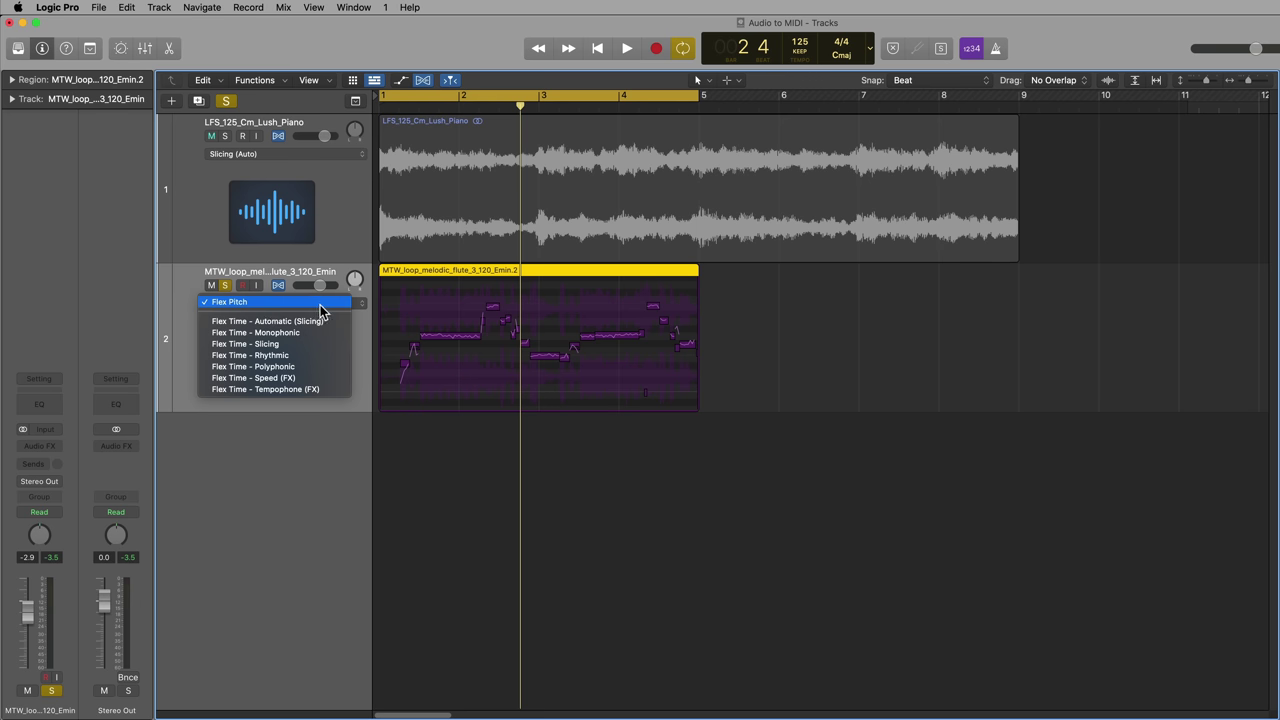
click(321, 304)
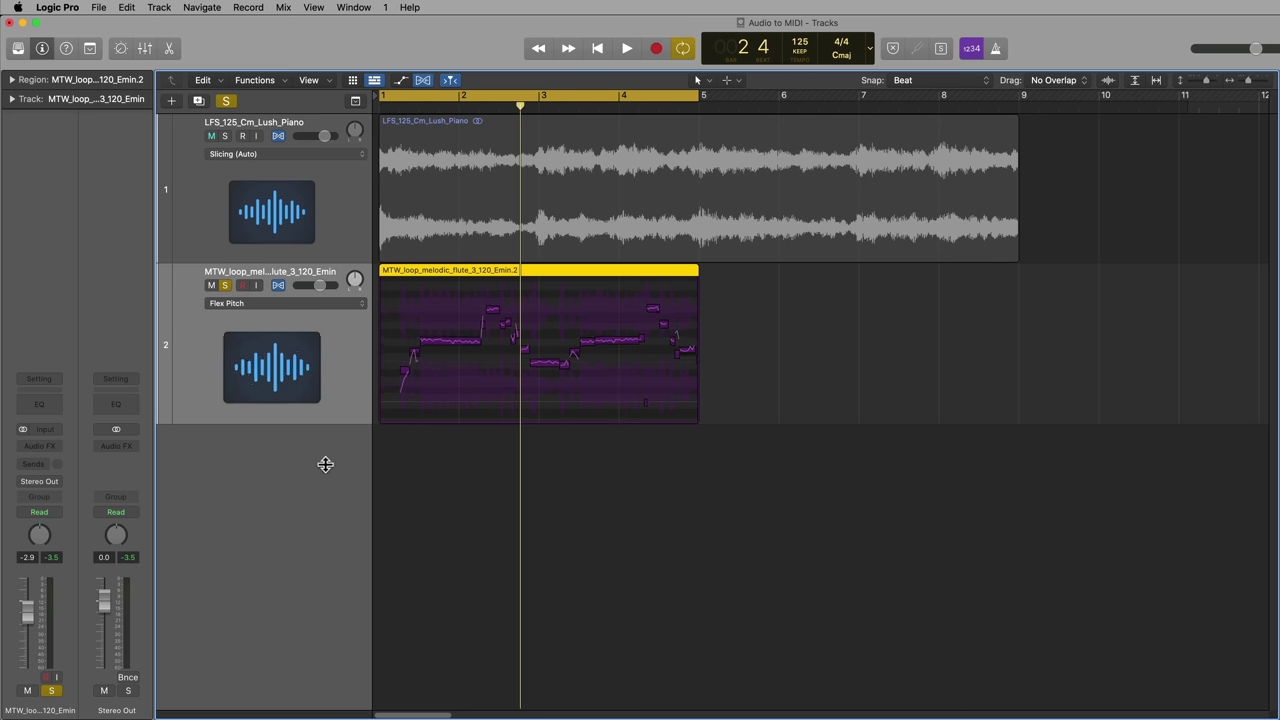
- Make the flute track taller and zoom so its detected pitch notes fill the view
drag(325, 464, 303, 564)
key(Return)
key(z)
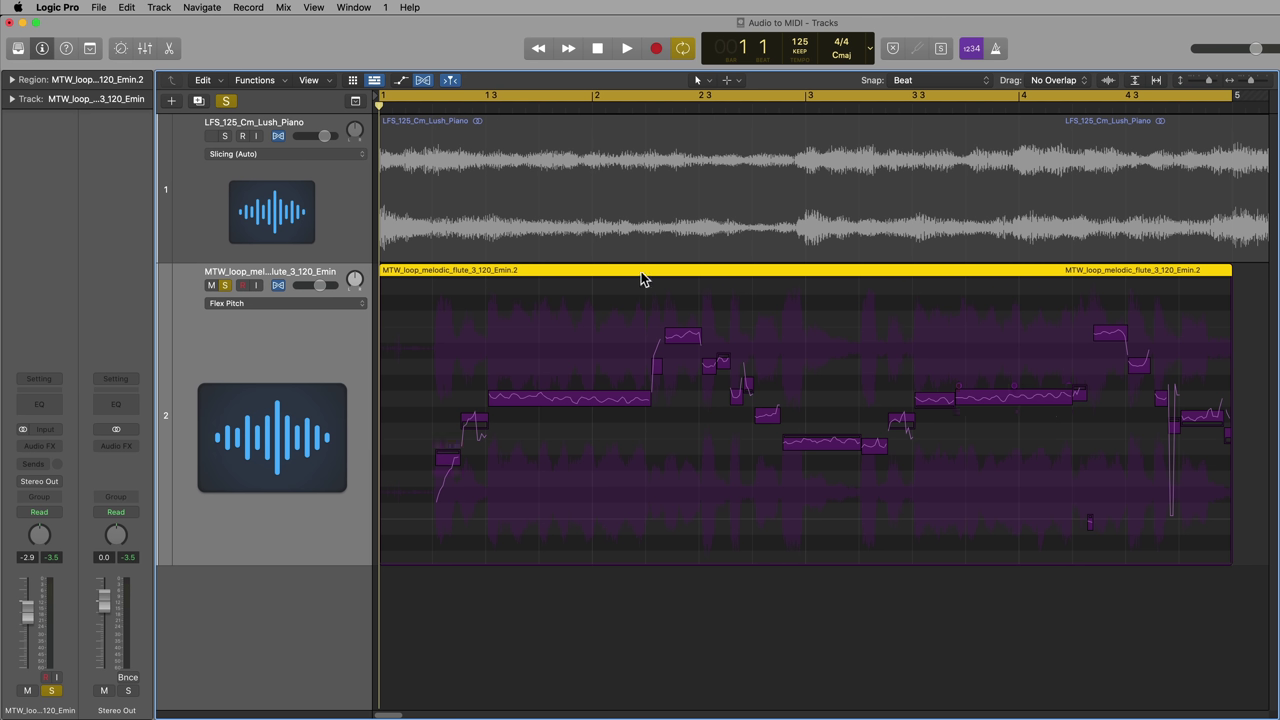
- In the flute's Flex Pitch editor, run Edit > Create MIDI Track from Flex Pitch Data
double_click(562, 272)
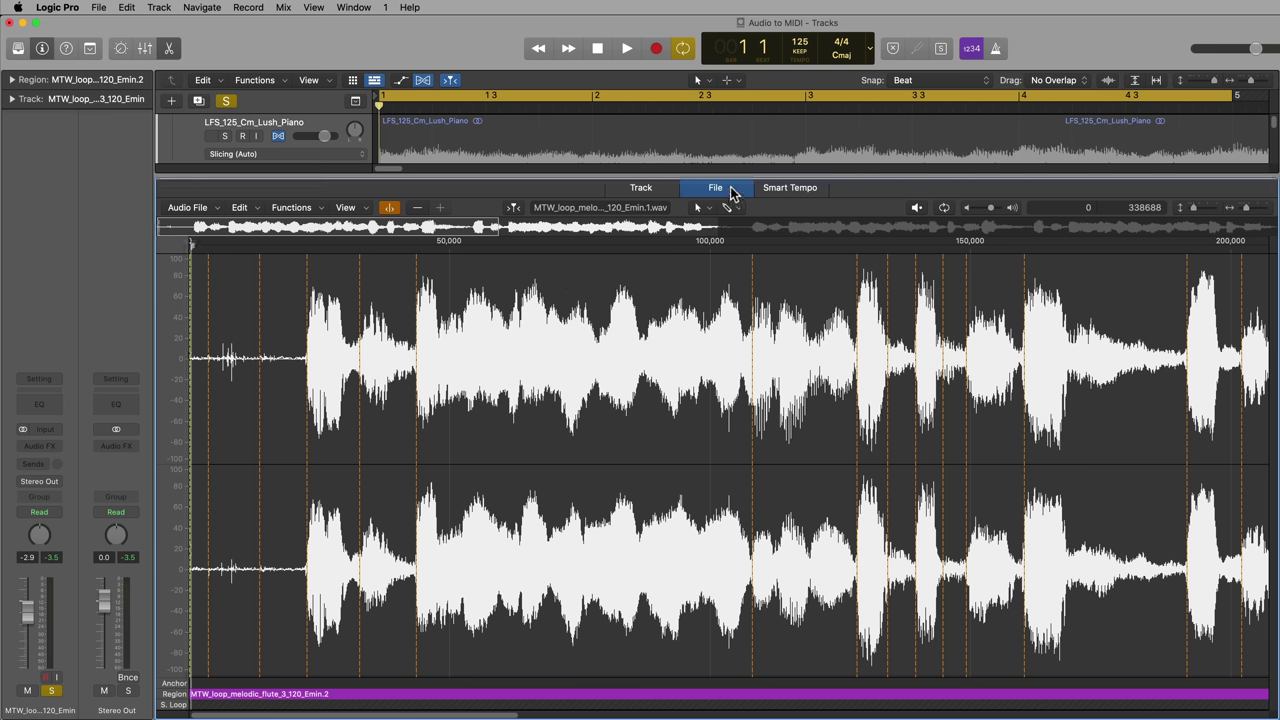
click(661, 187)
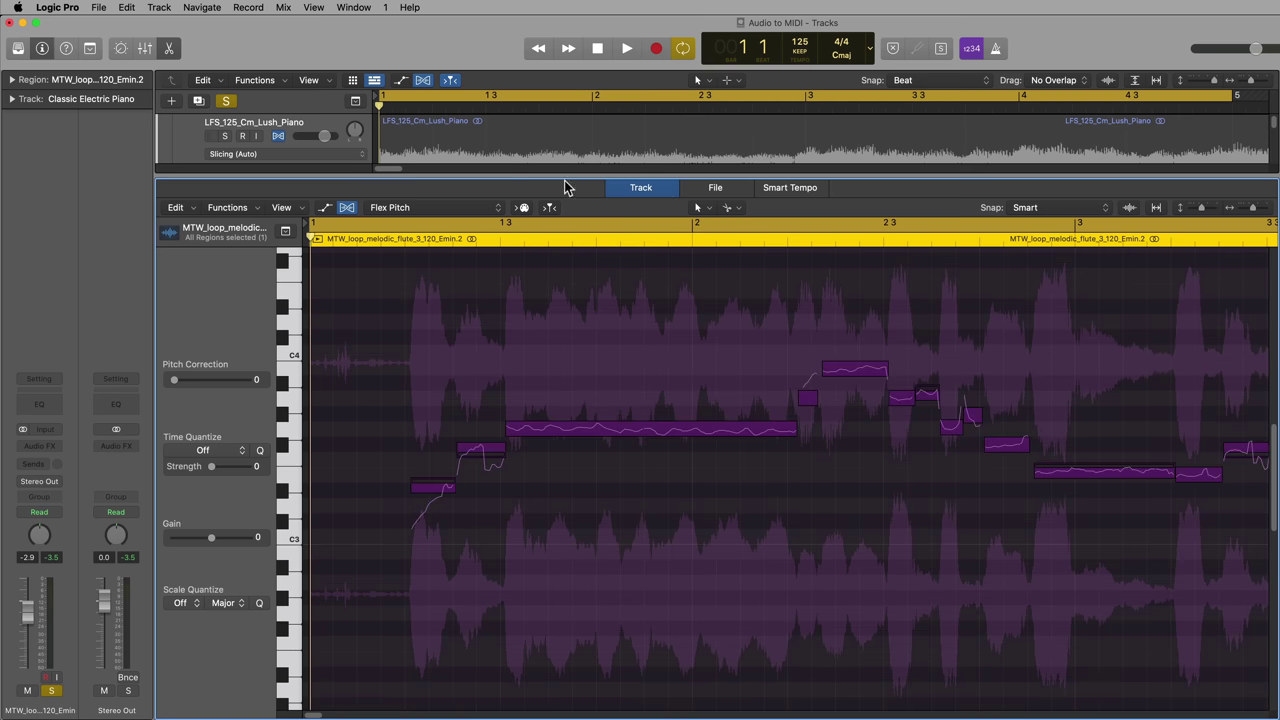
click(348, 208)
click(348, 208)
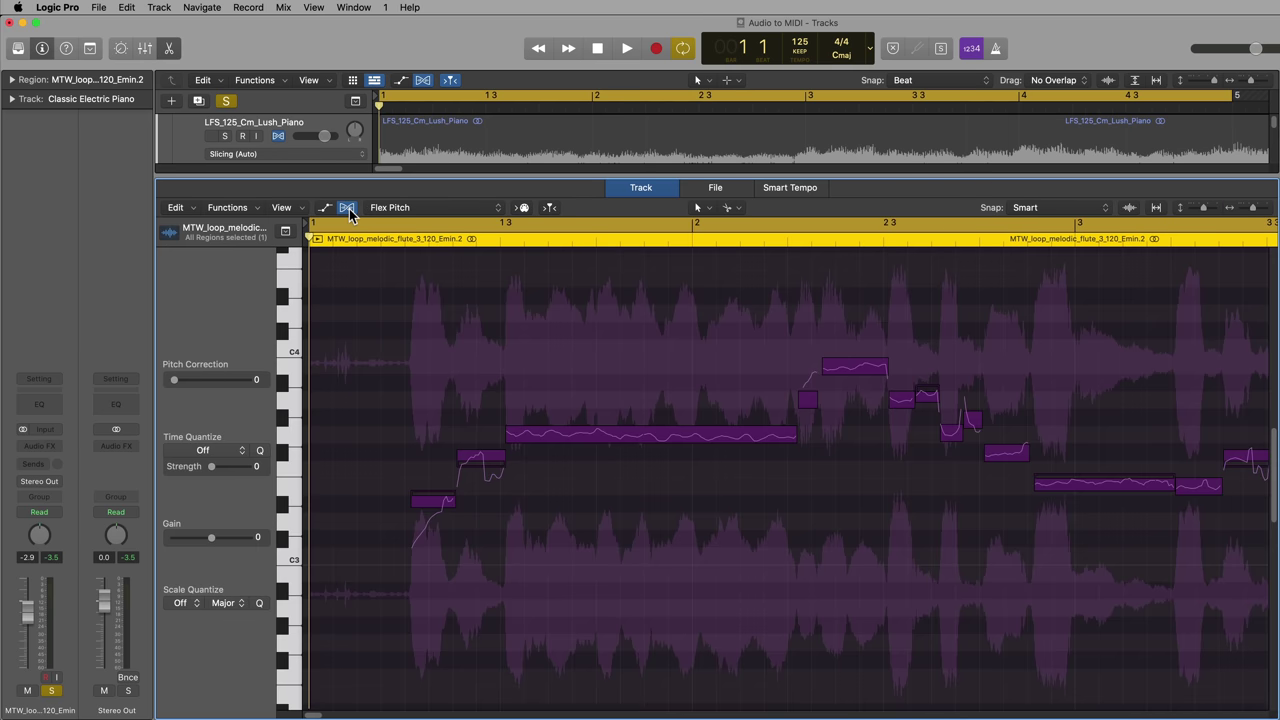
click(186, 208)
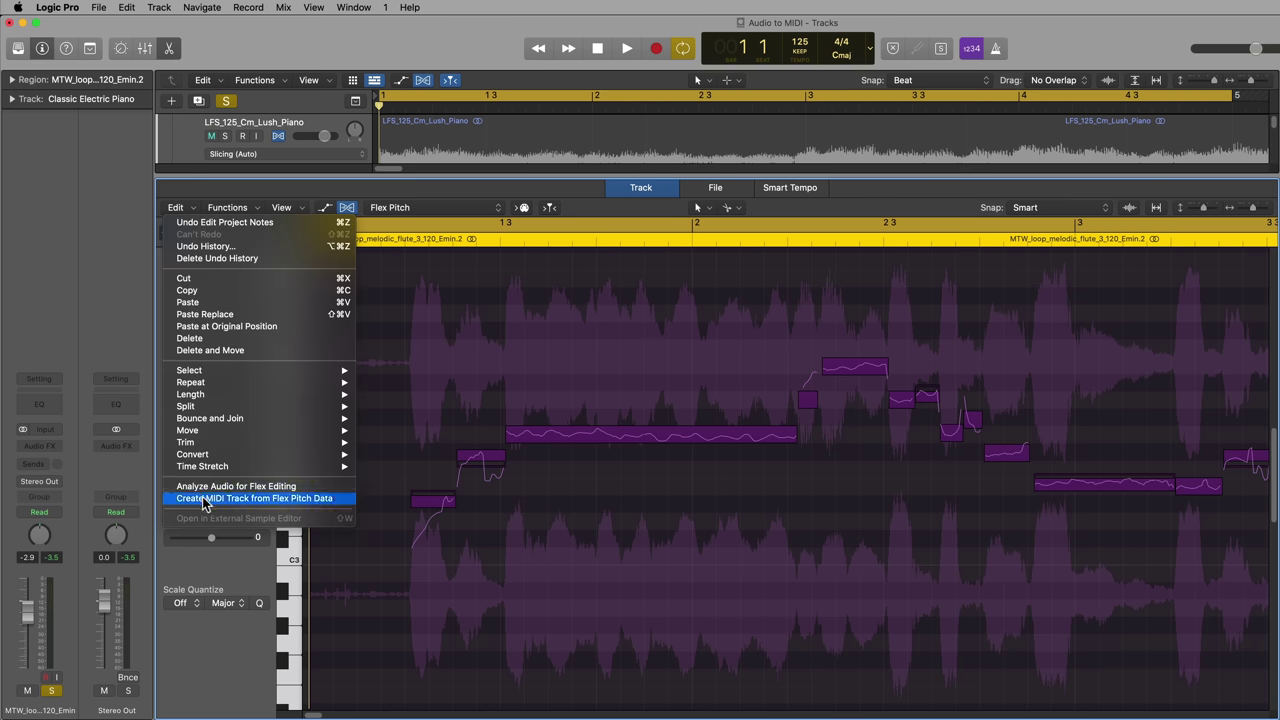
click(280, 498)
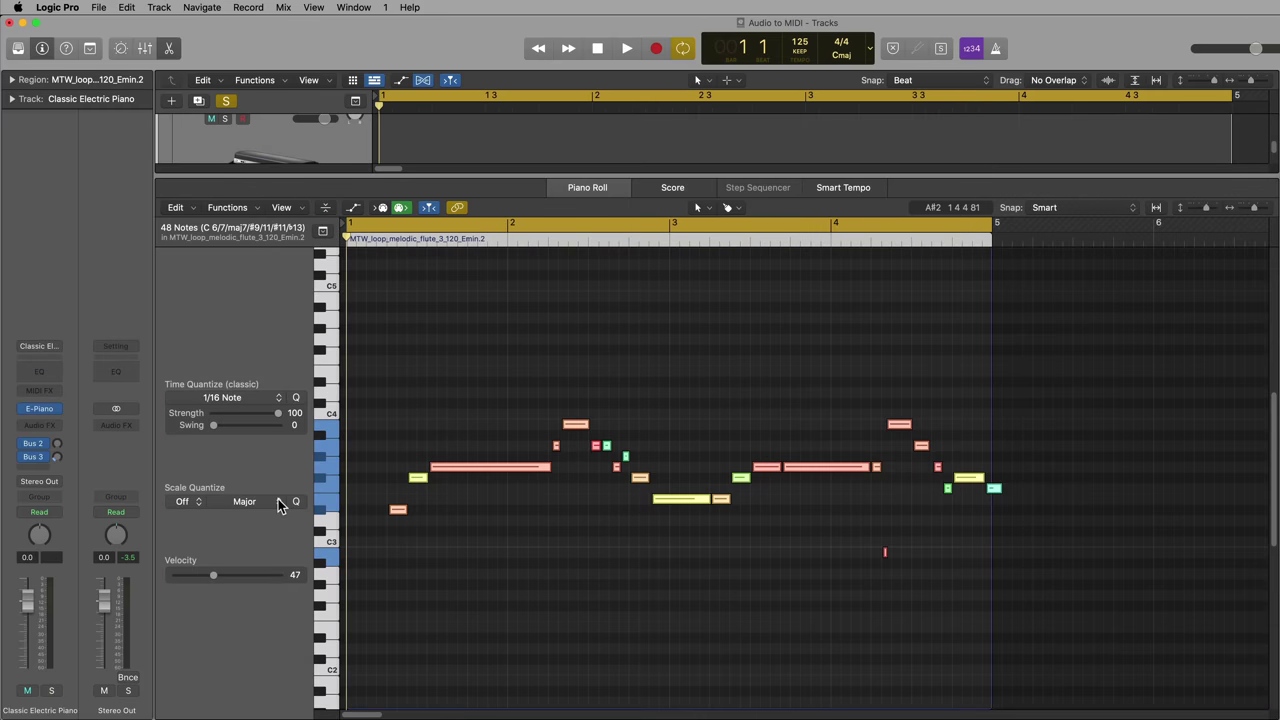
- Solo the Classic Electric Piano region and play its MIDI notes through once
key(e)
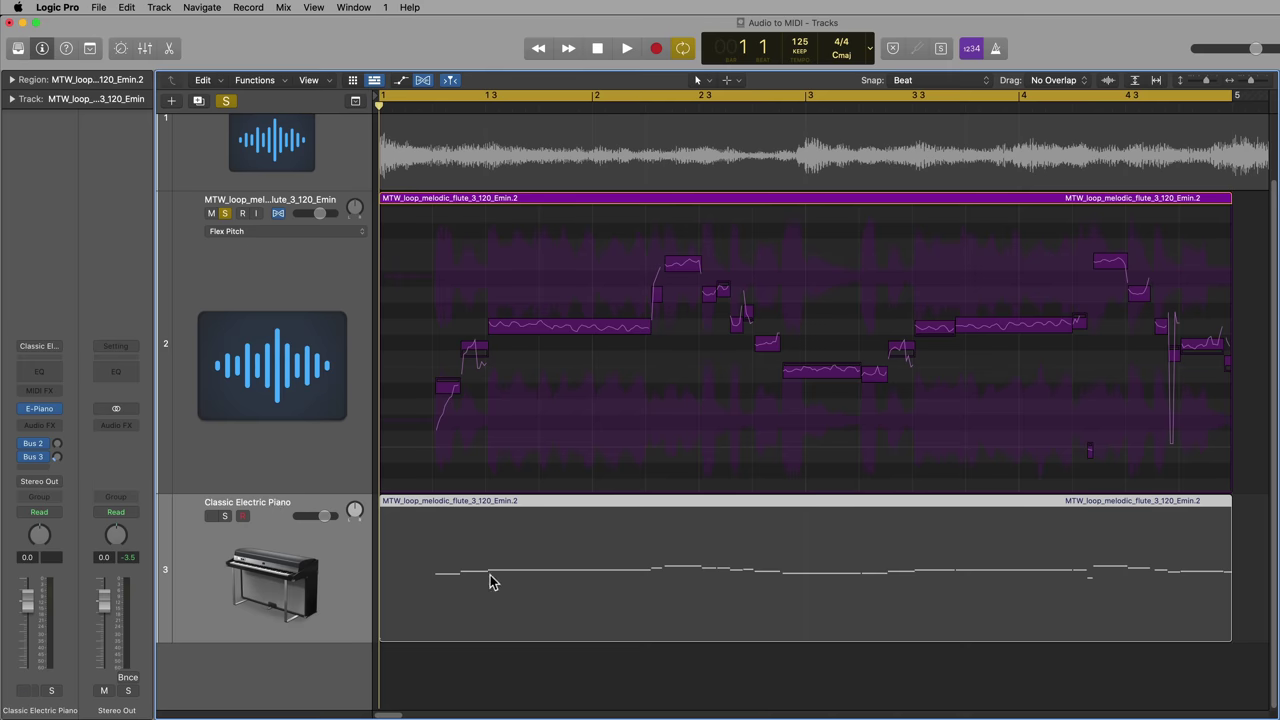
click(547, 679)
click(551, 591)
key(ctrl+m)
key(ctrl+m)
key(ctrl+m)
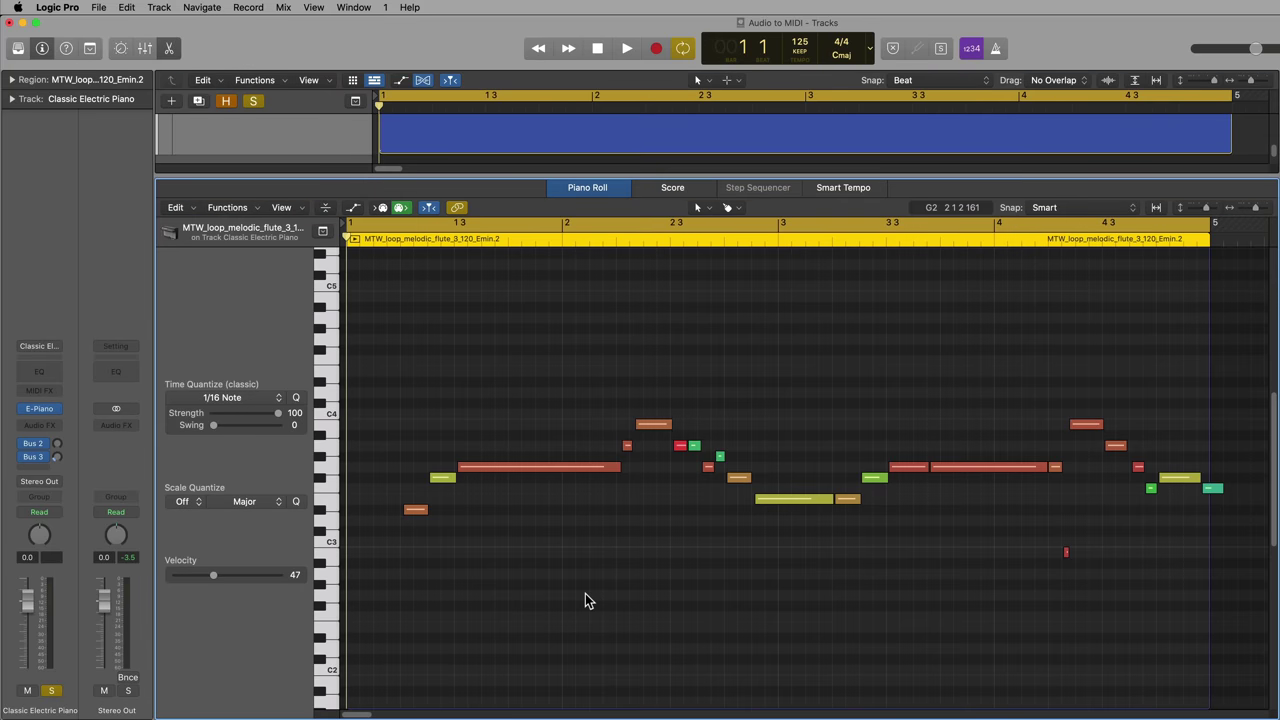
key(space)
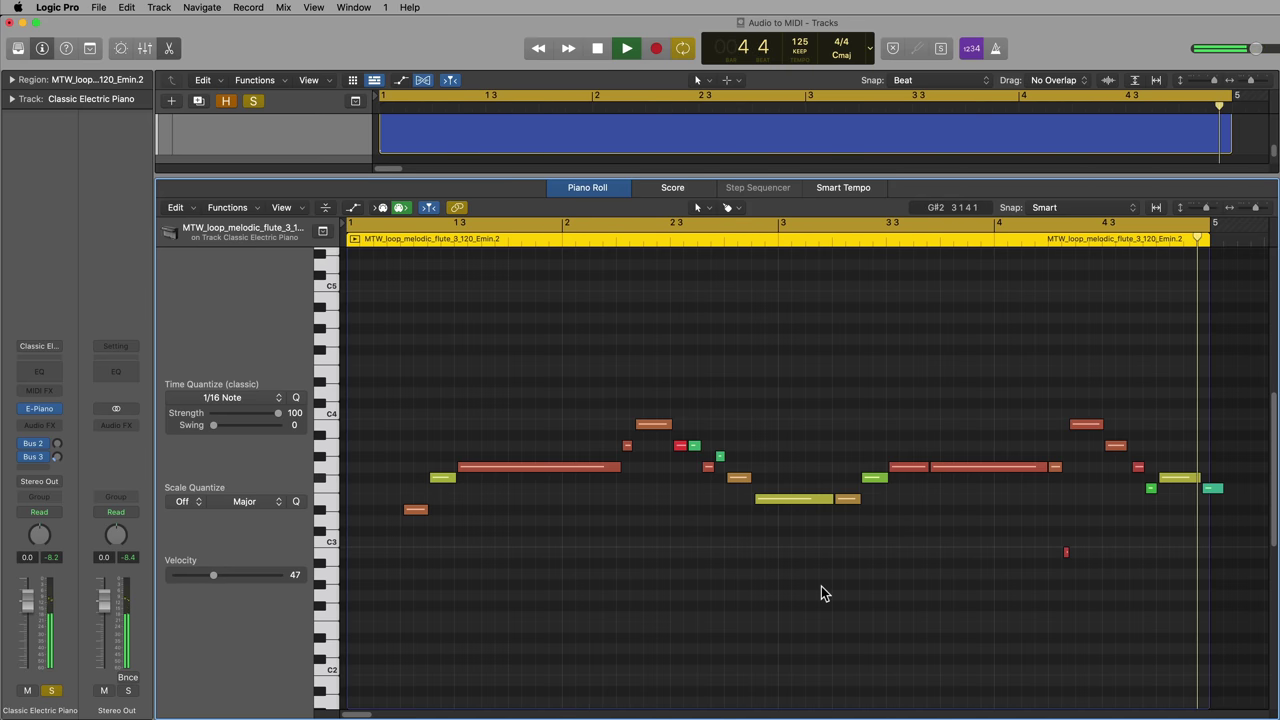
key(space)
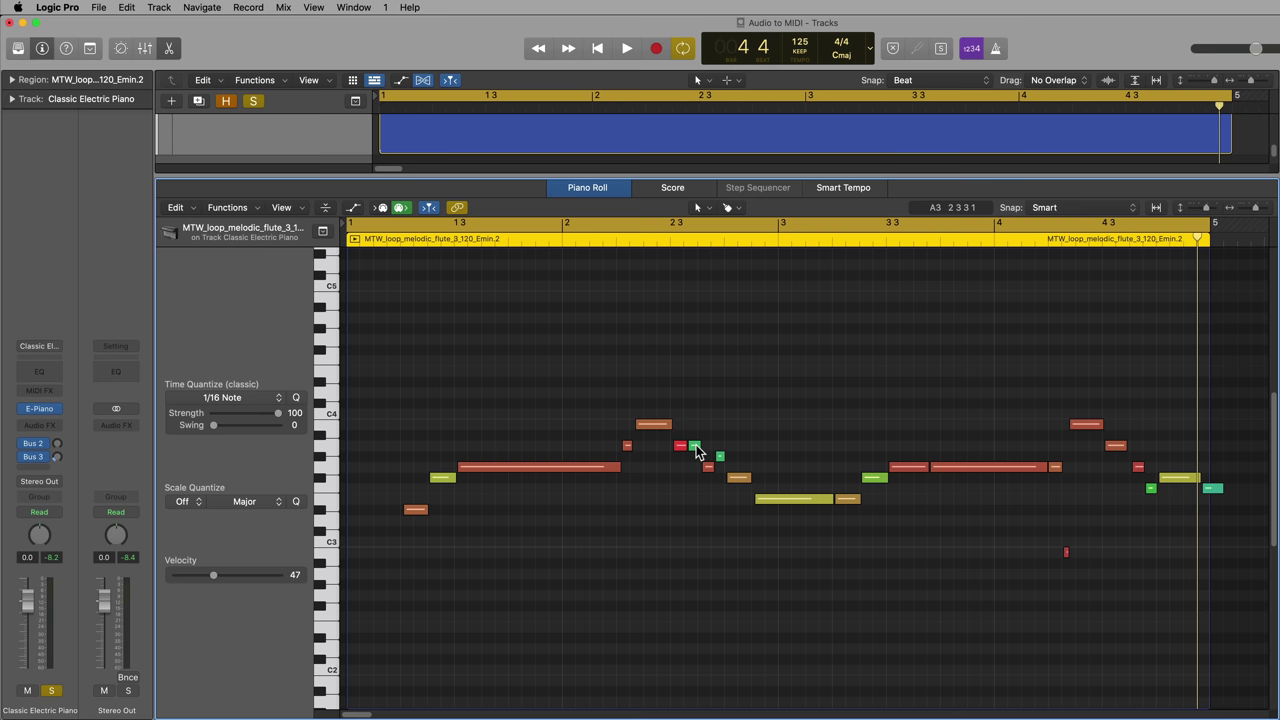
- Delete the stray short notes and stretch the red note to close the gap
drag(697, 450, 720, 457)
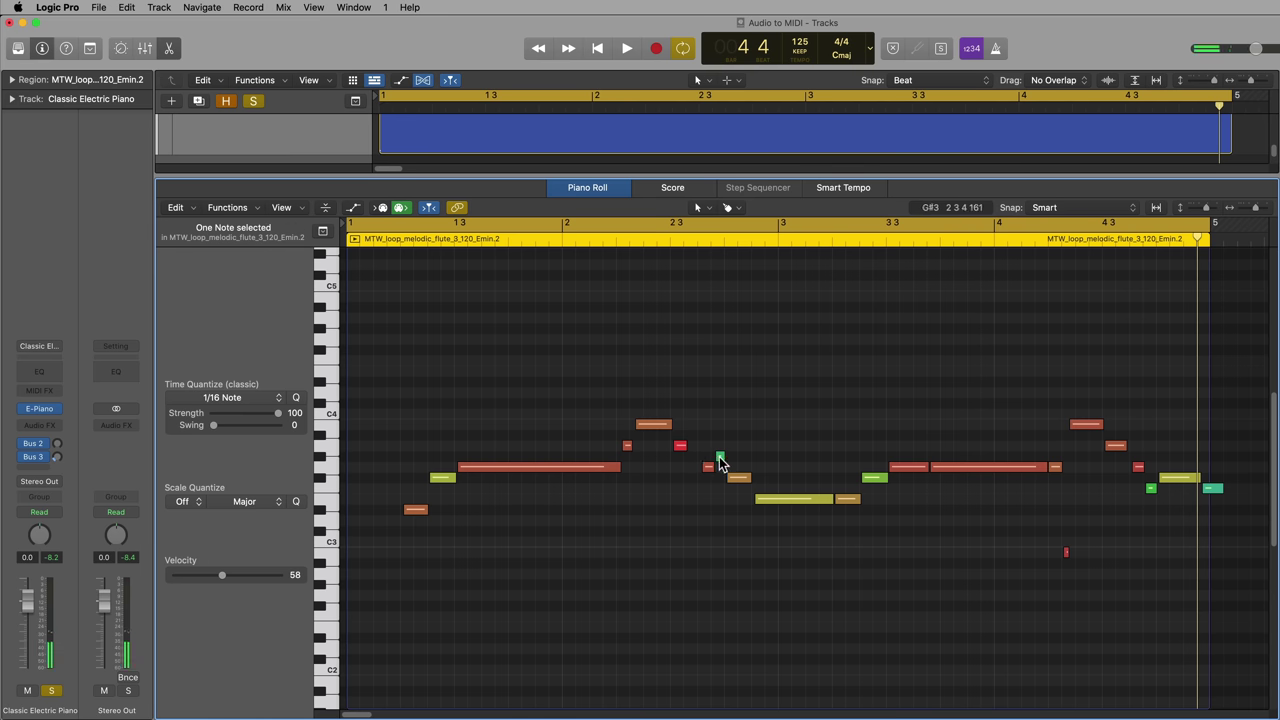
click(1066, 551)
key(Delete)
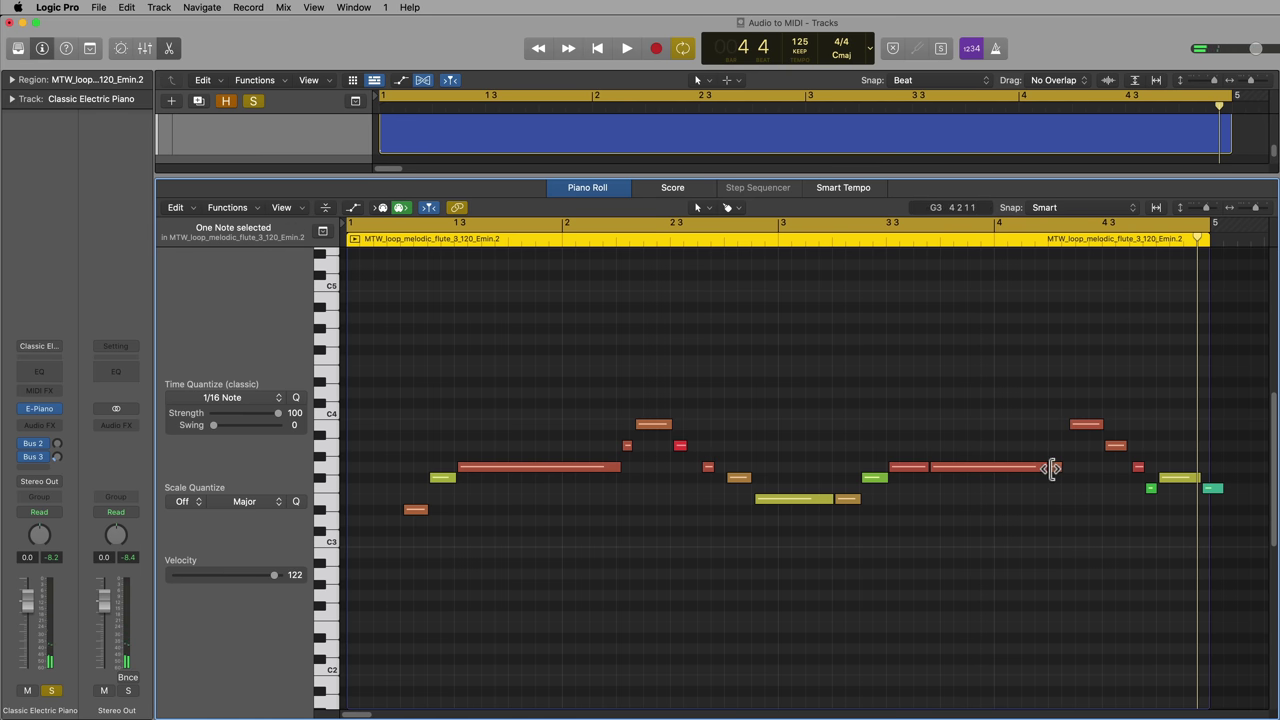
drag(1080, 466, 991, 506)
key(Delete)
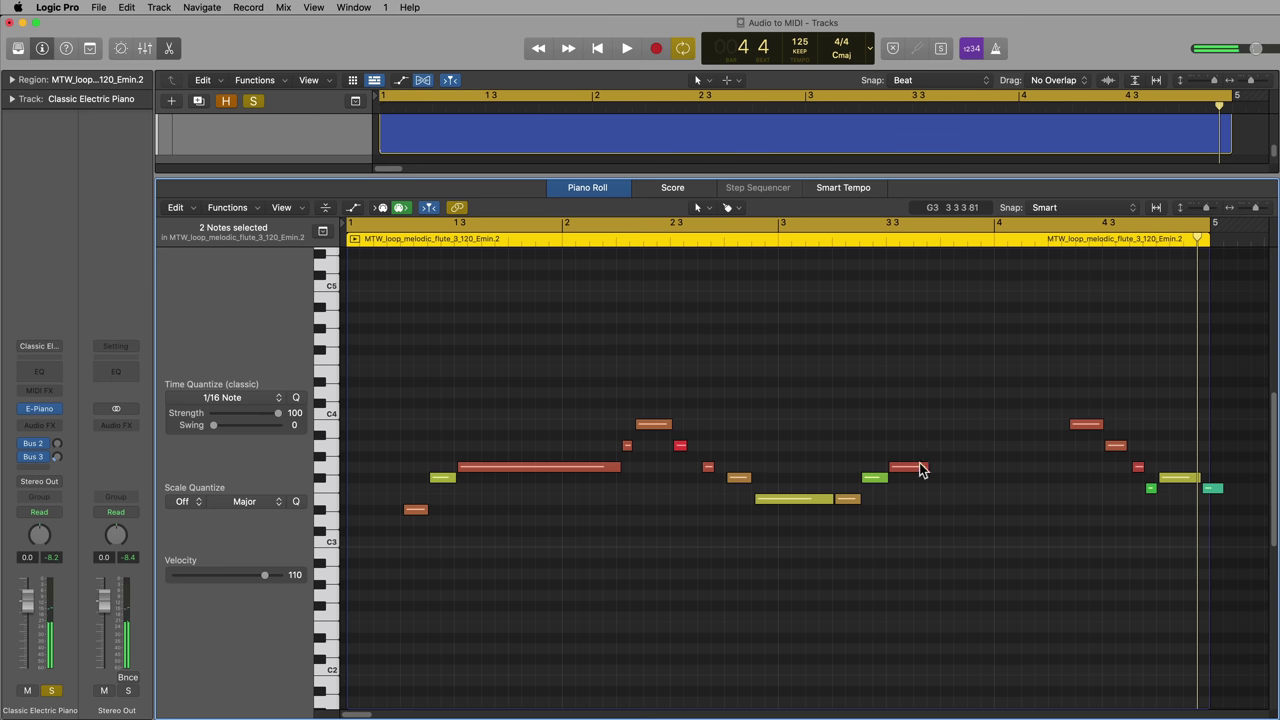
click(925, 467)
drag(927, 468, 1045, 499)
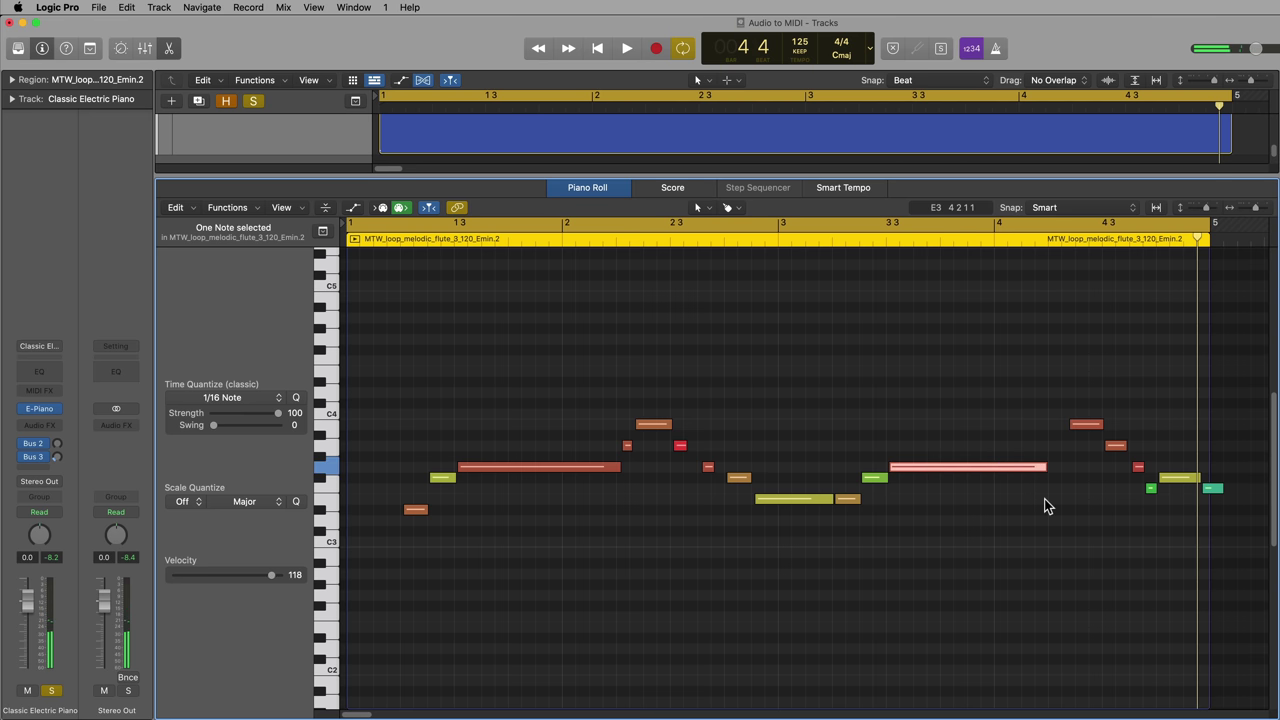
click(1033, 574)
drag(1151, 488, 1197, 491)
key(Delete)
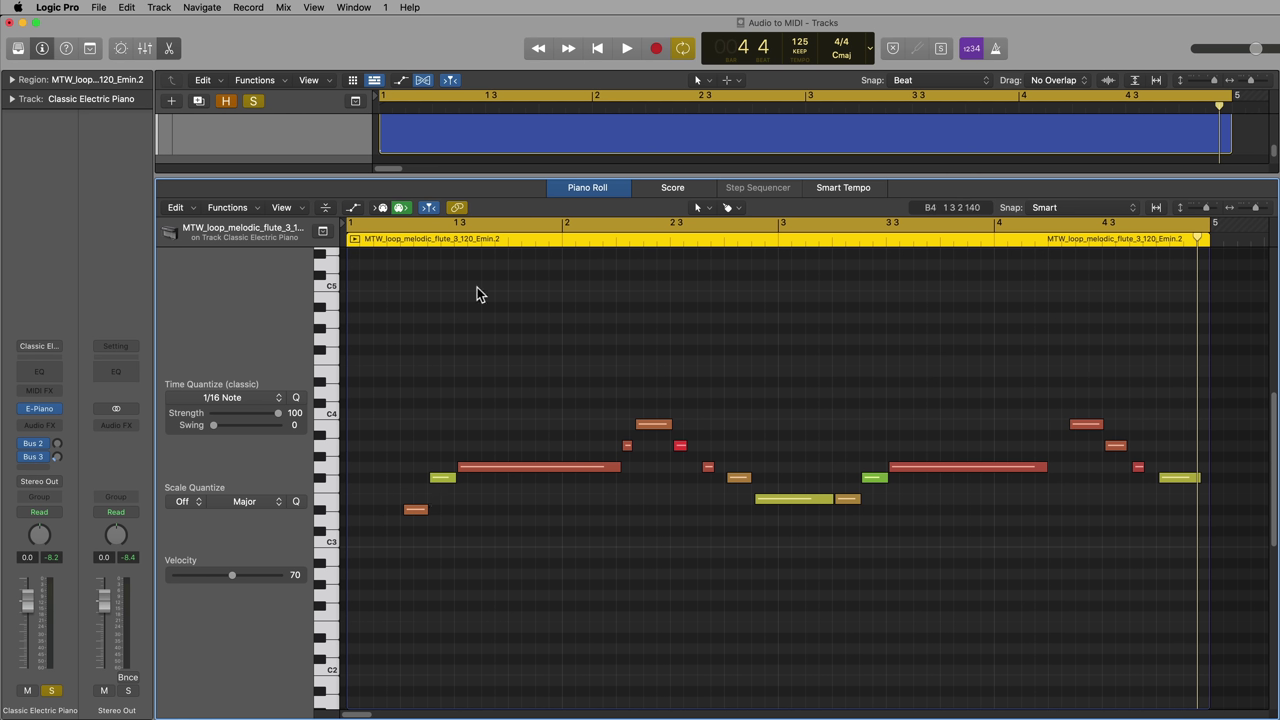
- Raise the first orange note one semitone and play back the melody
click(420, 513)
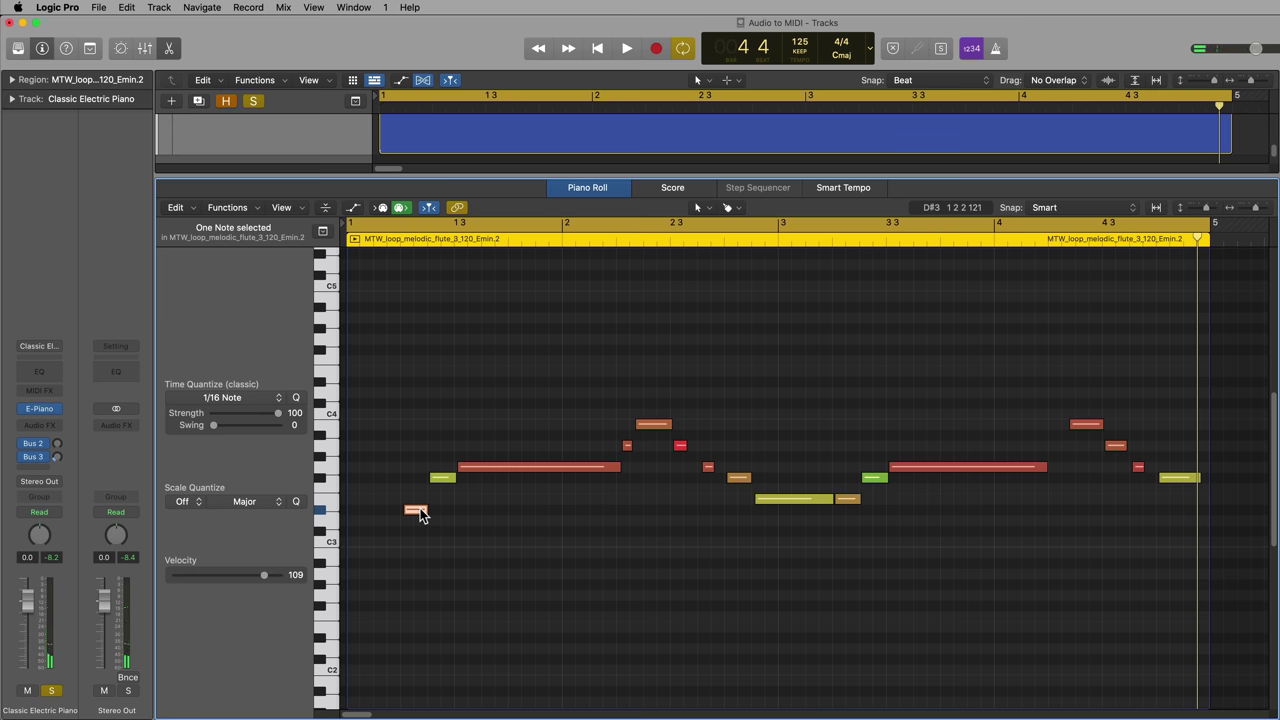
drag(420, 513, 420, 501)
click(456, 329)
key(space)
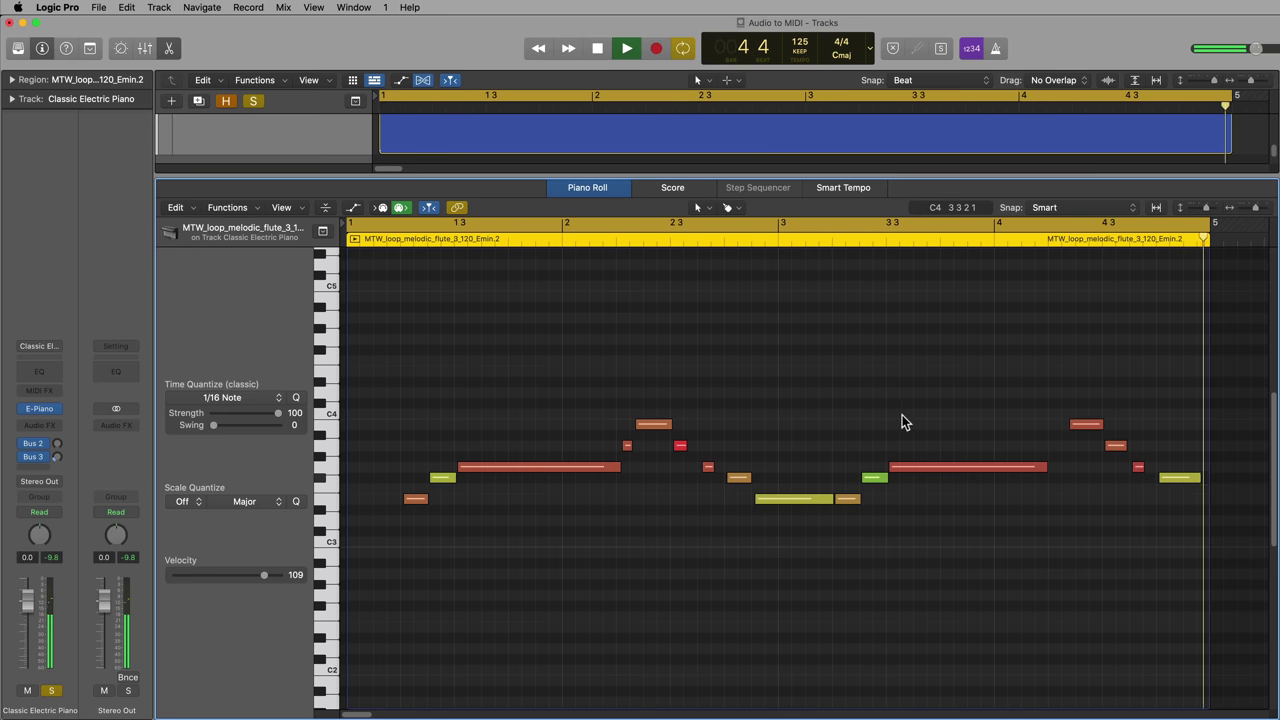
- Make the high notes at bars 2 and 4 start earlier, then quantize all notes to 1/8
drag(1071, 424, 1048, 430)
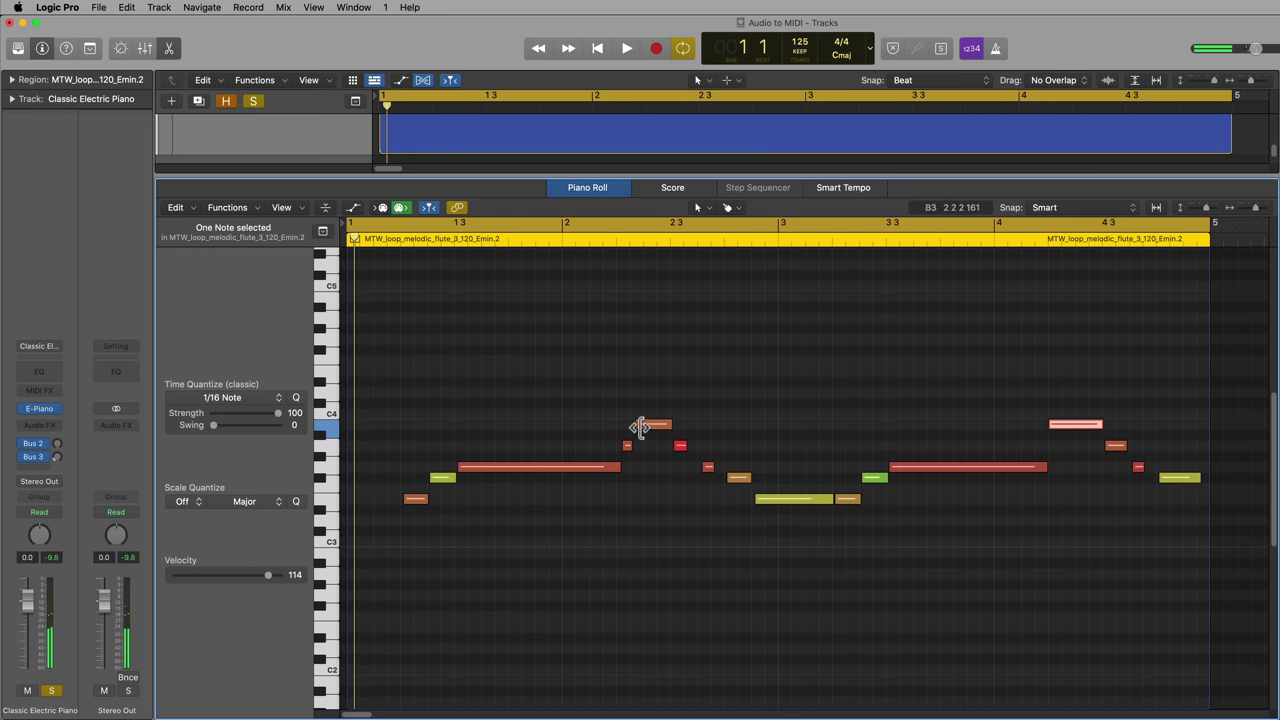
drag(640, 427, 617, 428)
drag(392, 360, 1164, 556)
click(243, 399)
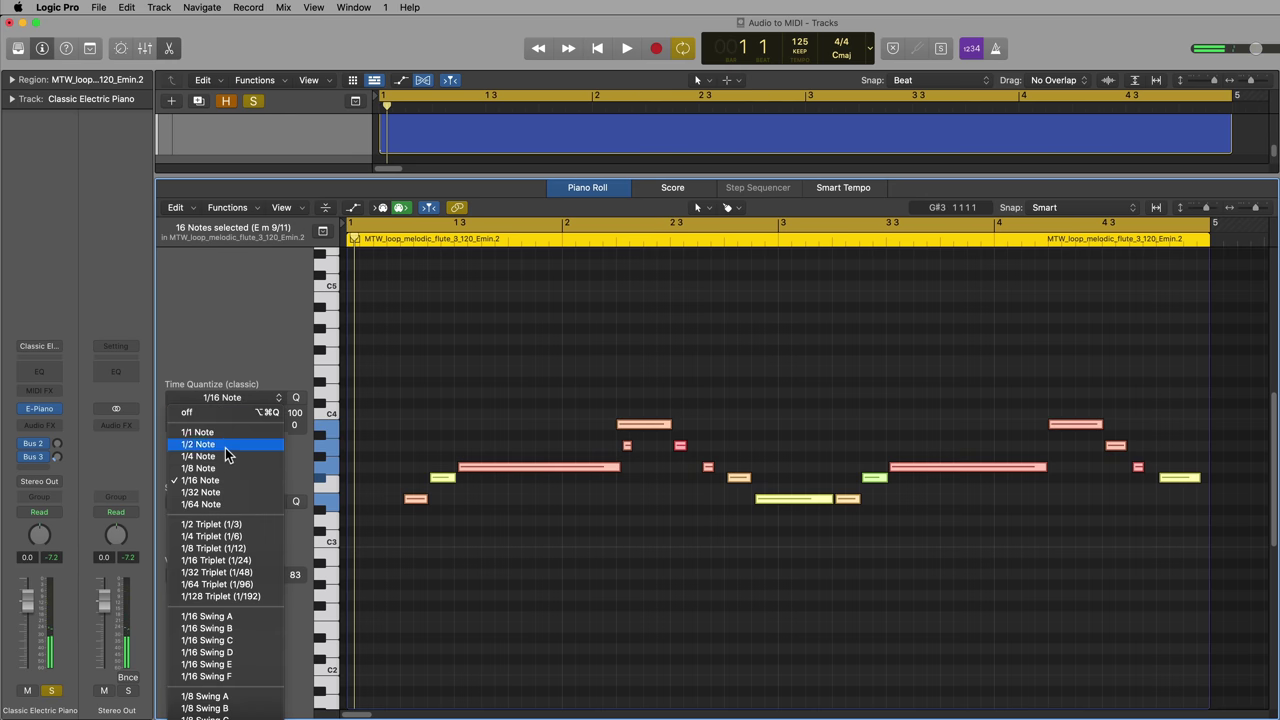
click(226, 468)
click(587, 362)
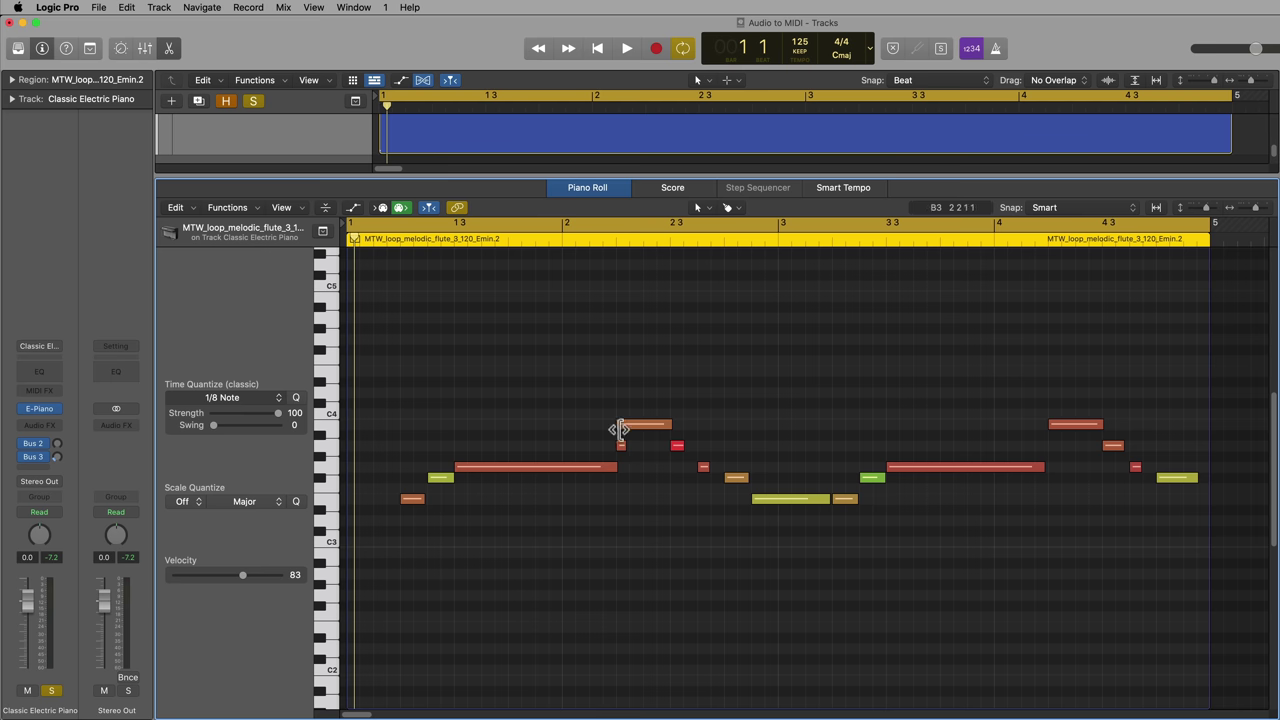
- Start the C4 note slightly later, set all 17 notes to velocity 102, and play them
drag(620, 429, 624, 433)
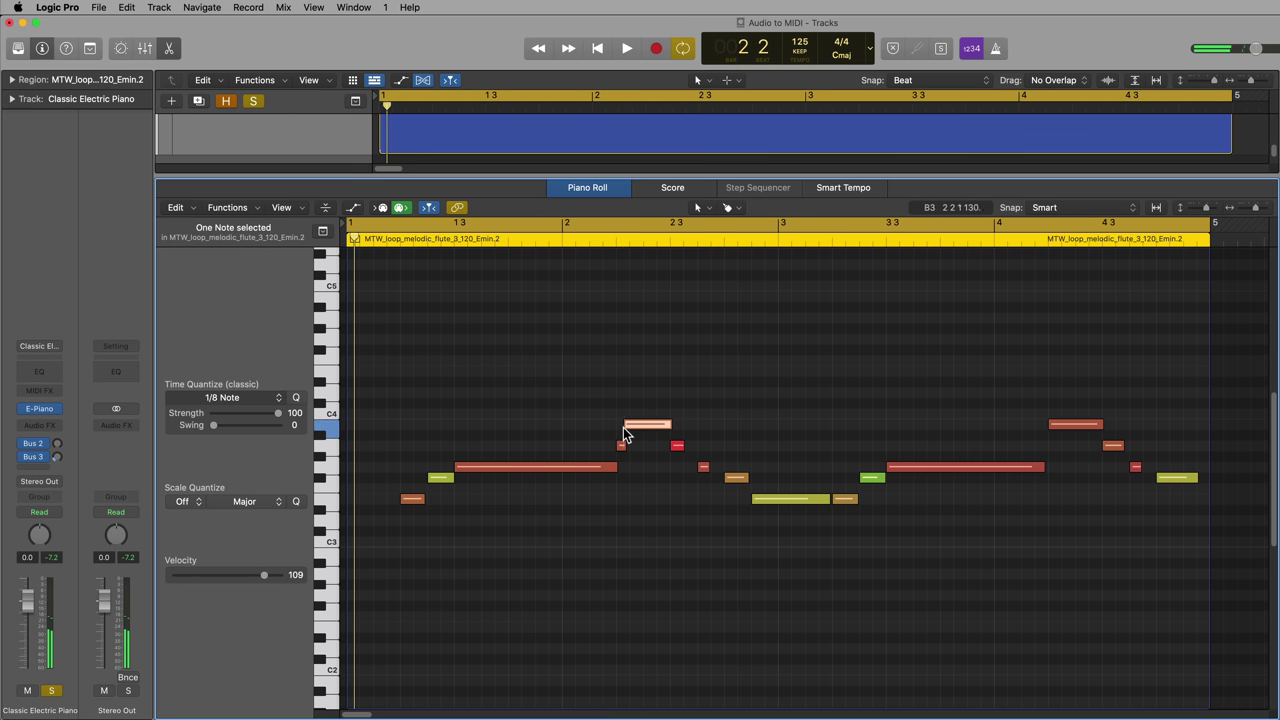
click(642, 578)
key(super+a)
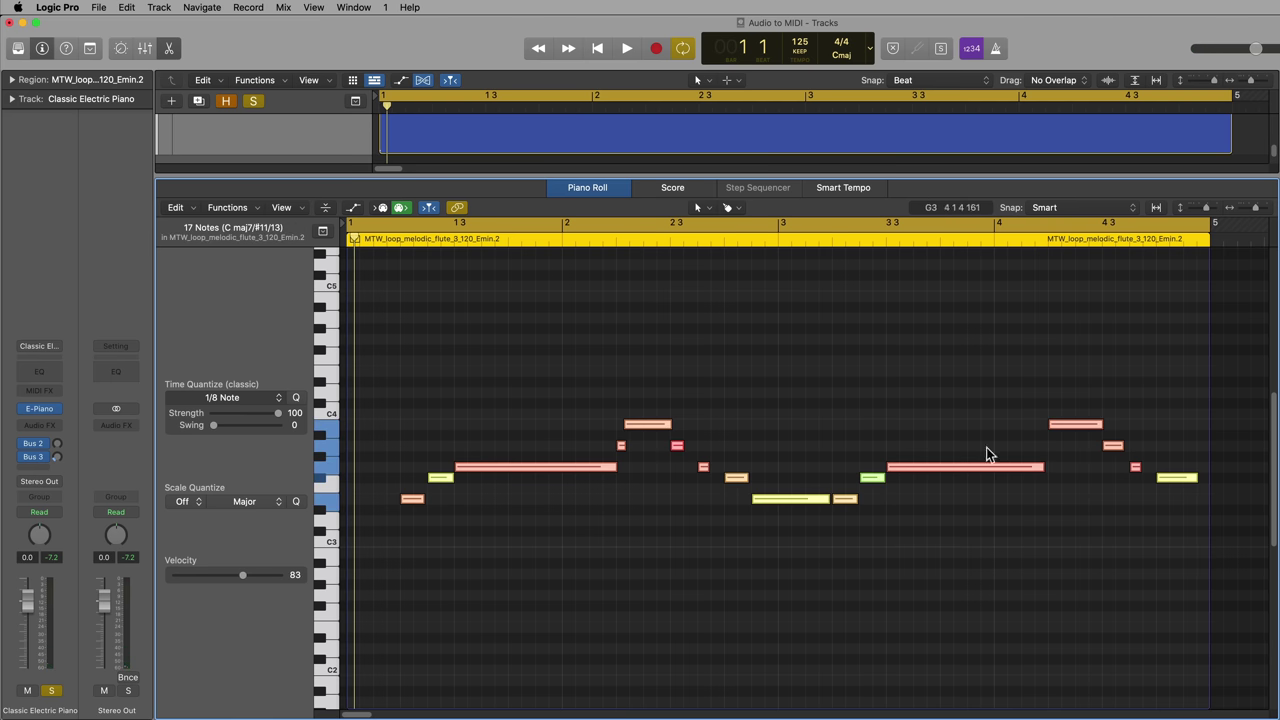
drag(242, 575, 255, 605)
key(space)
click(534, 627)
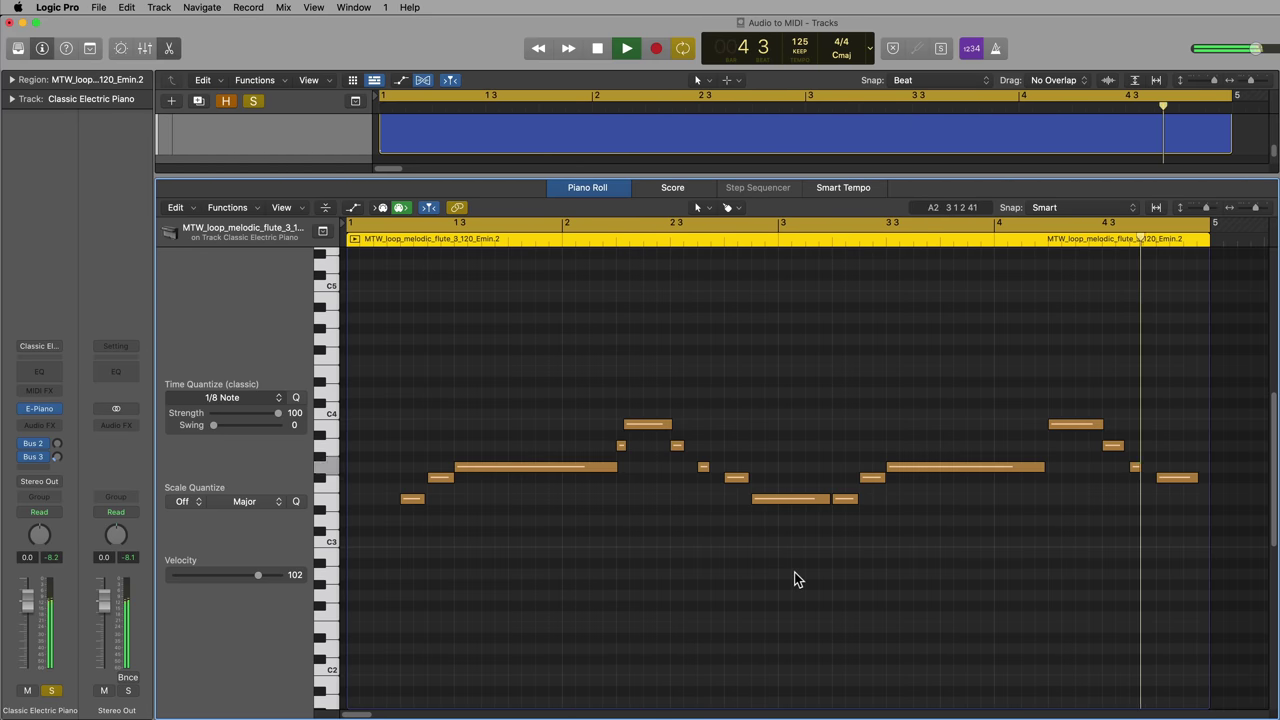
key(space)
- Shorten the overlapping notes at the start and around bar 3 3
drag(403, 420, 434, 549)
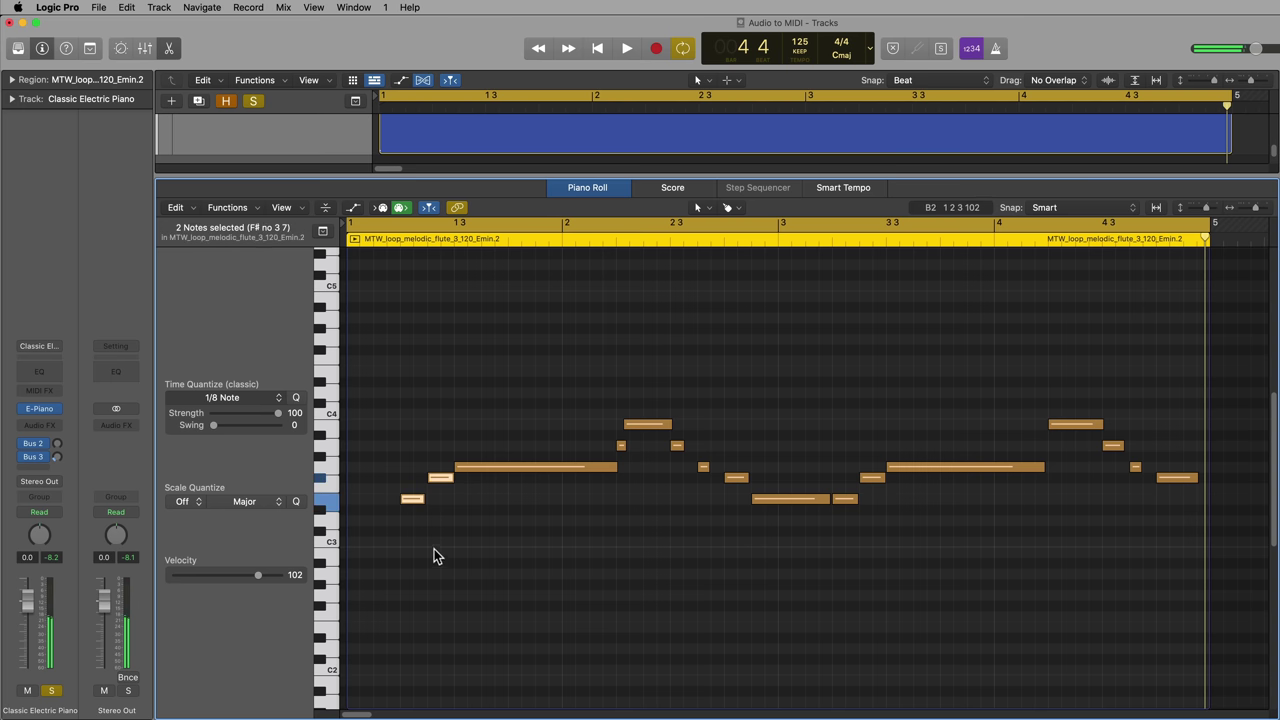
right_click(448, 481)
click(451, 479)
drag(448, 477, 441, 477)
drag(850, 449, 818, 506)
click(795, 578)
- Play the part from bar 1, then enlarge the Tracks area above the editor
key(space)
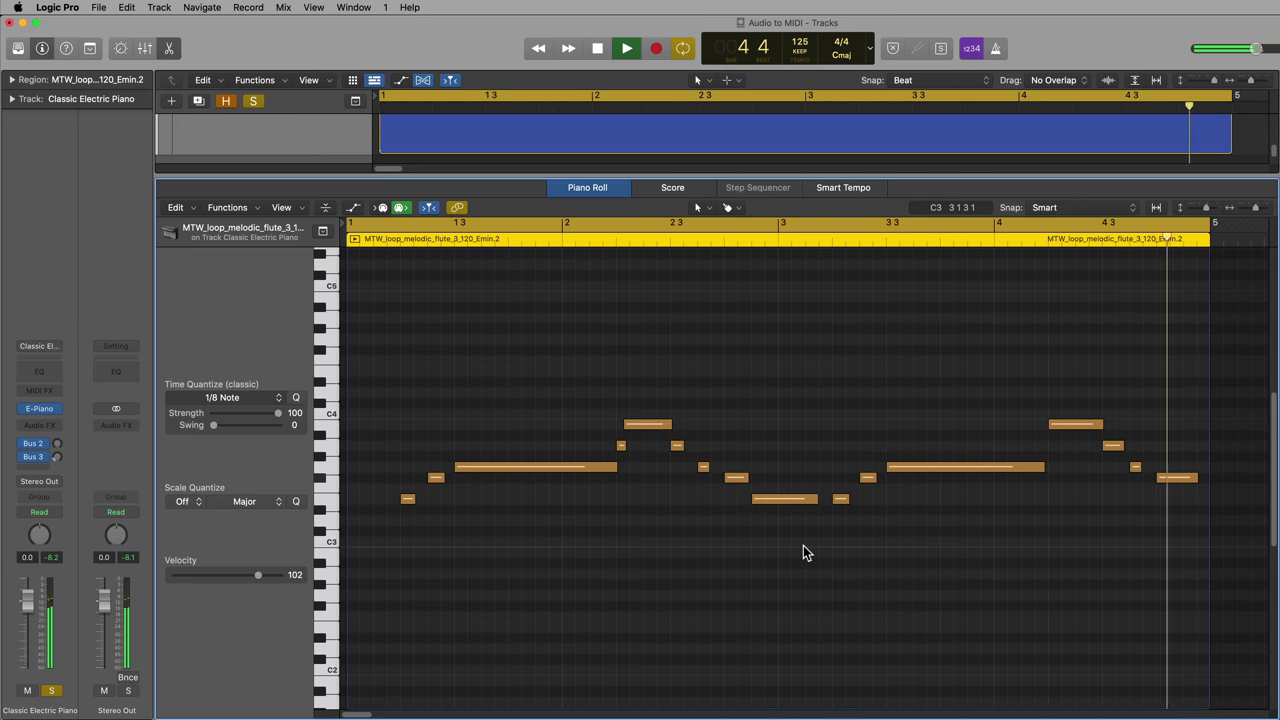
key(space)
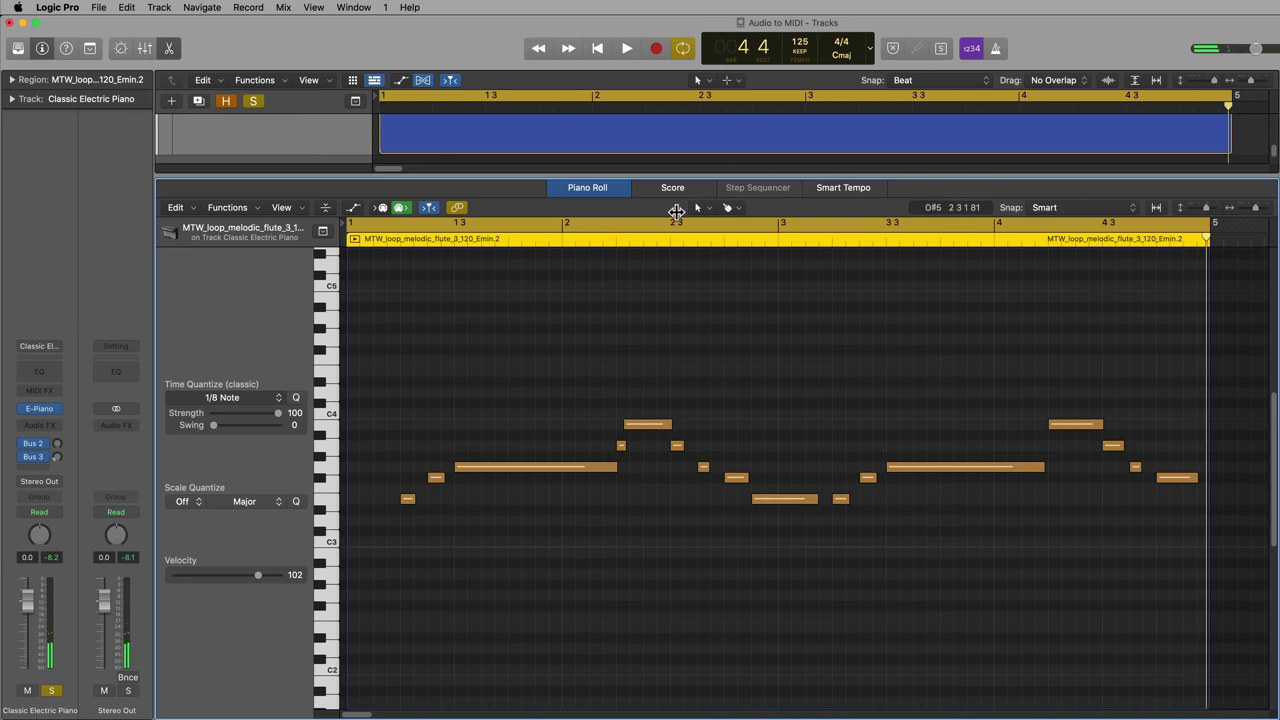
drag(672, 176, 678, 355)
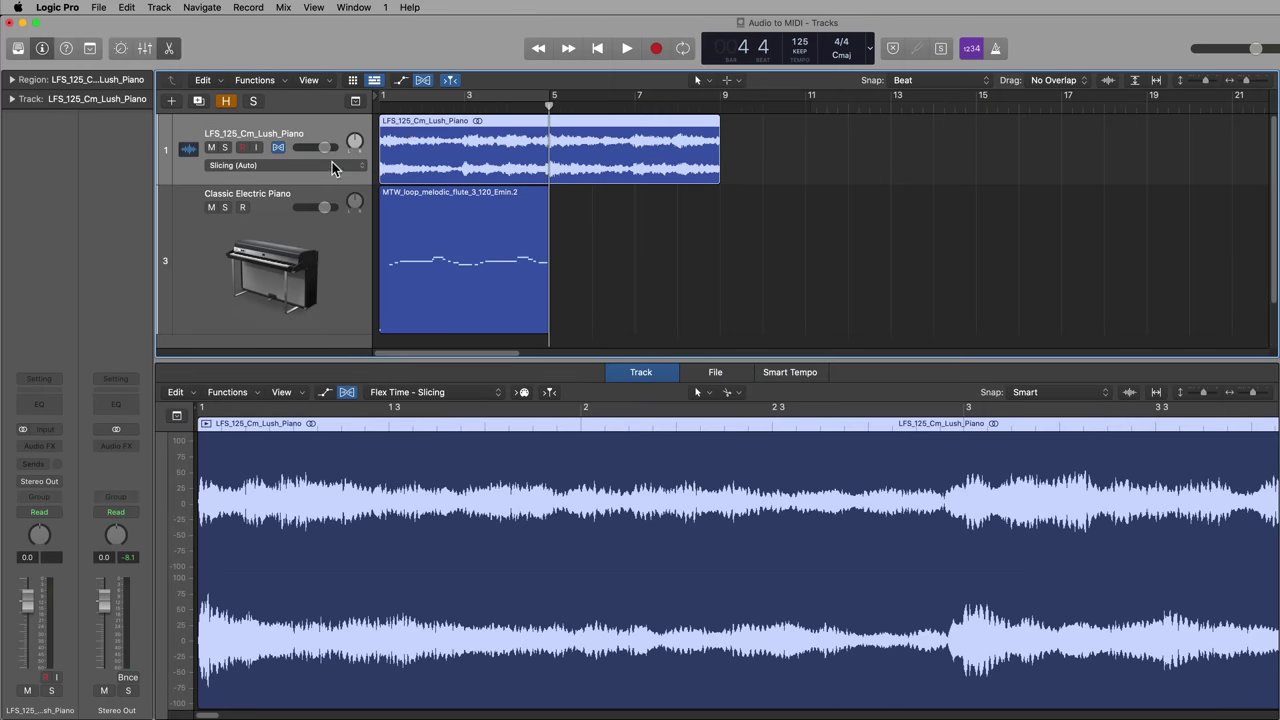
- Lower LFS_125_Cm_Lush_Piano to -8.8 dB, turn off Flex view, and play from bar 1
drag(324, 147, 314, 147)
click(422, 80)
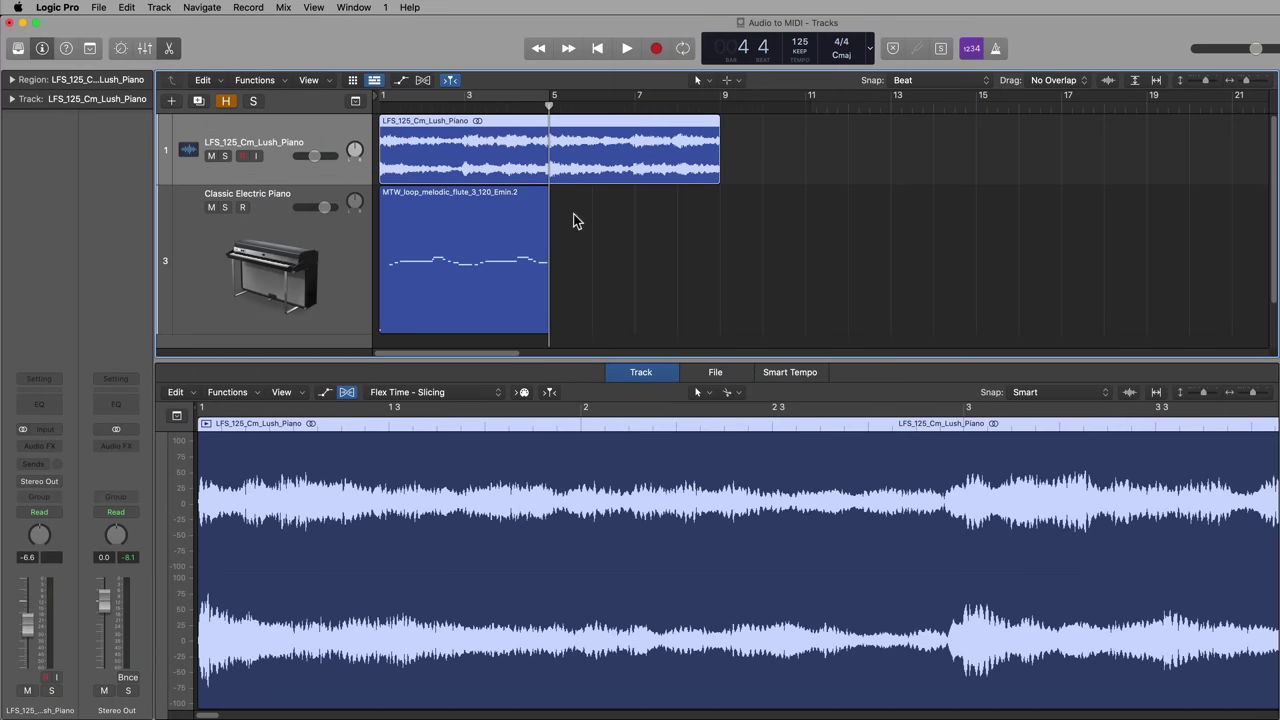
click(717, 265)
key(Return)
key(space)
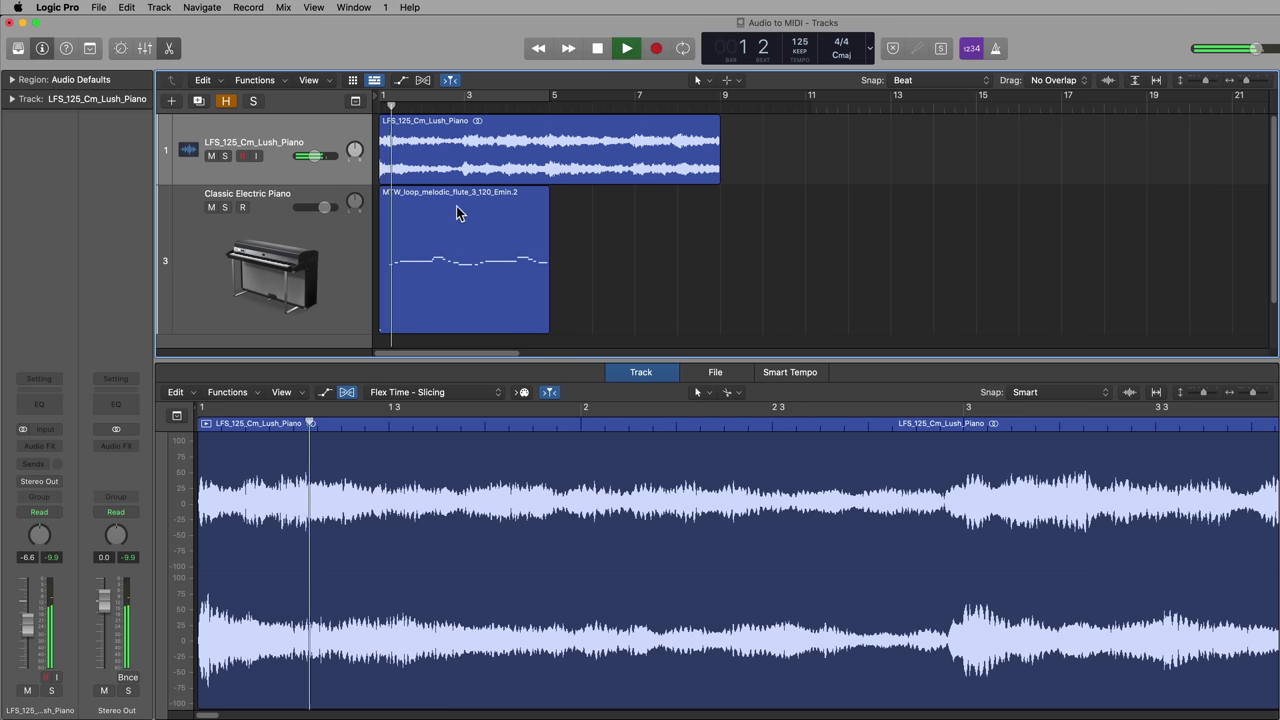
drag(324, 162, 306, 162)
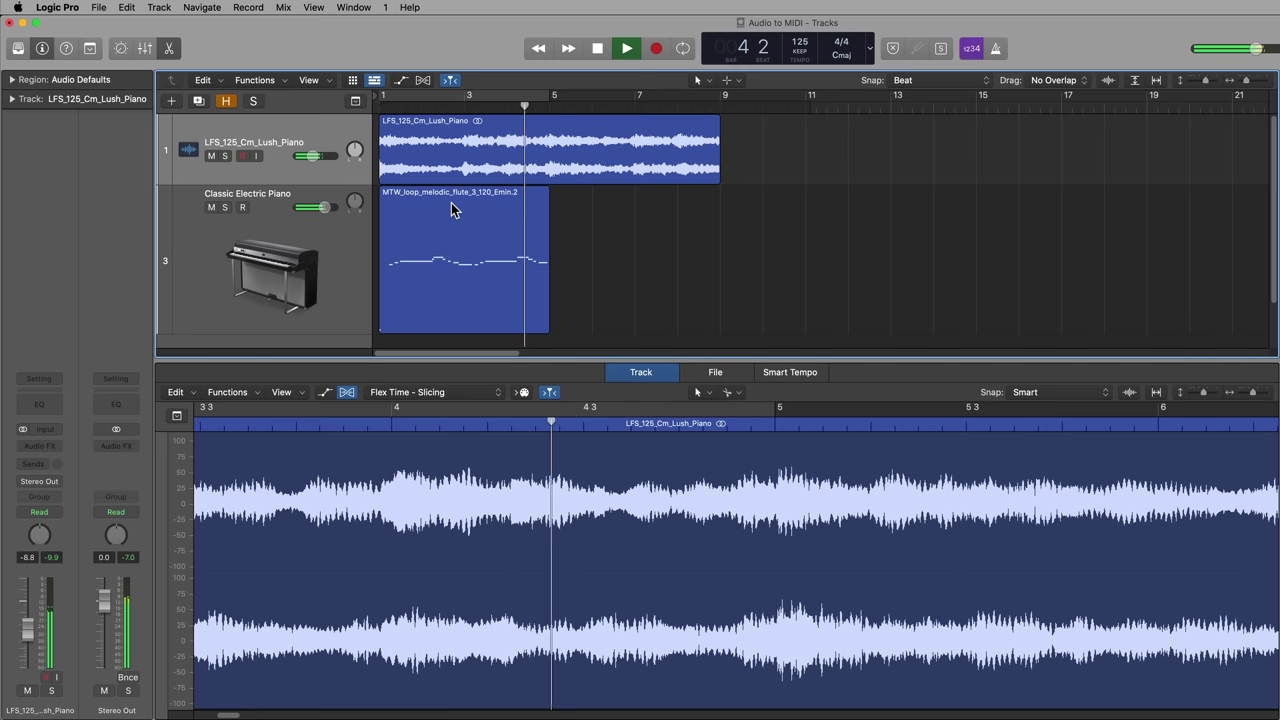
- Select all 17 electric piano notes and transpose them down four semitones, then up an octave
key(space)
click(451, 263)
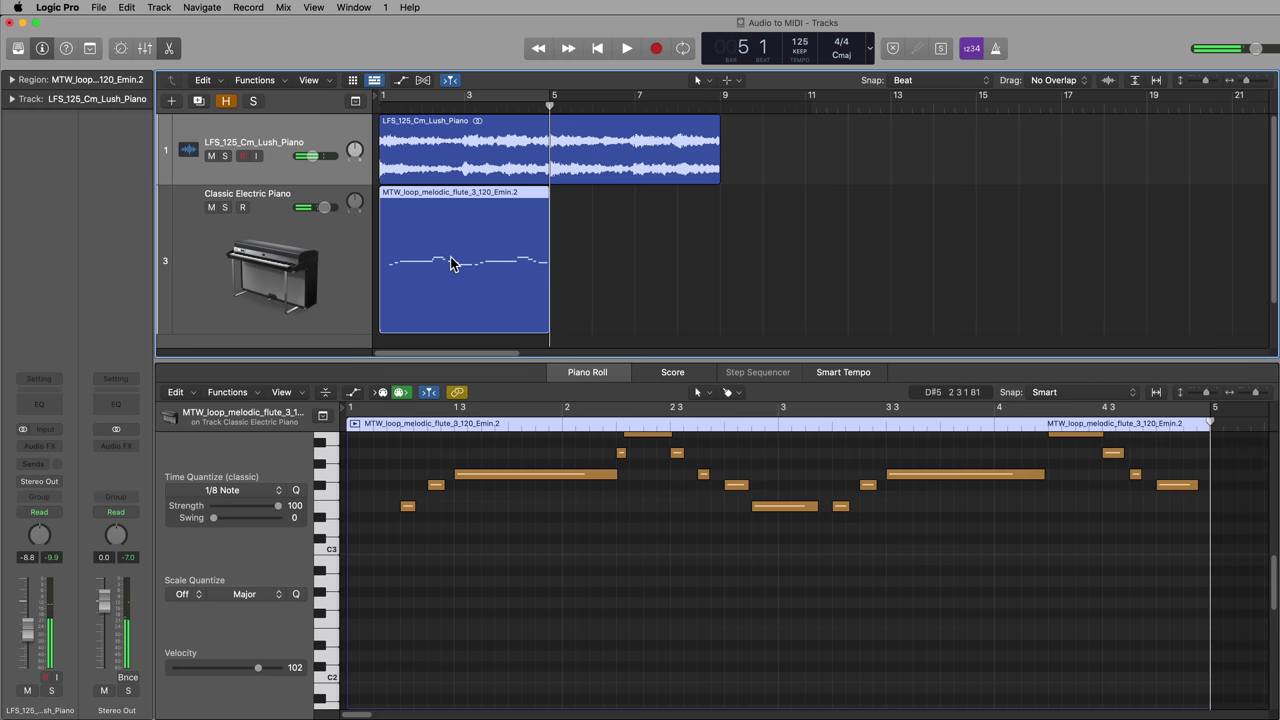
click(518, 571)
scroll(520, 572, up, 4)
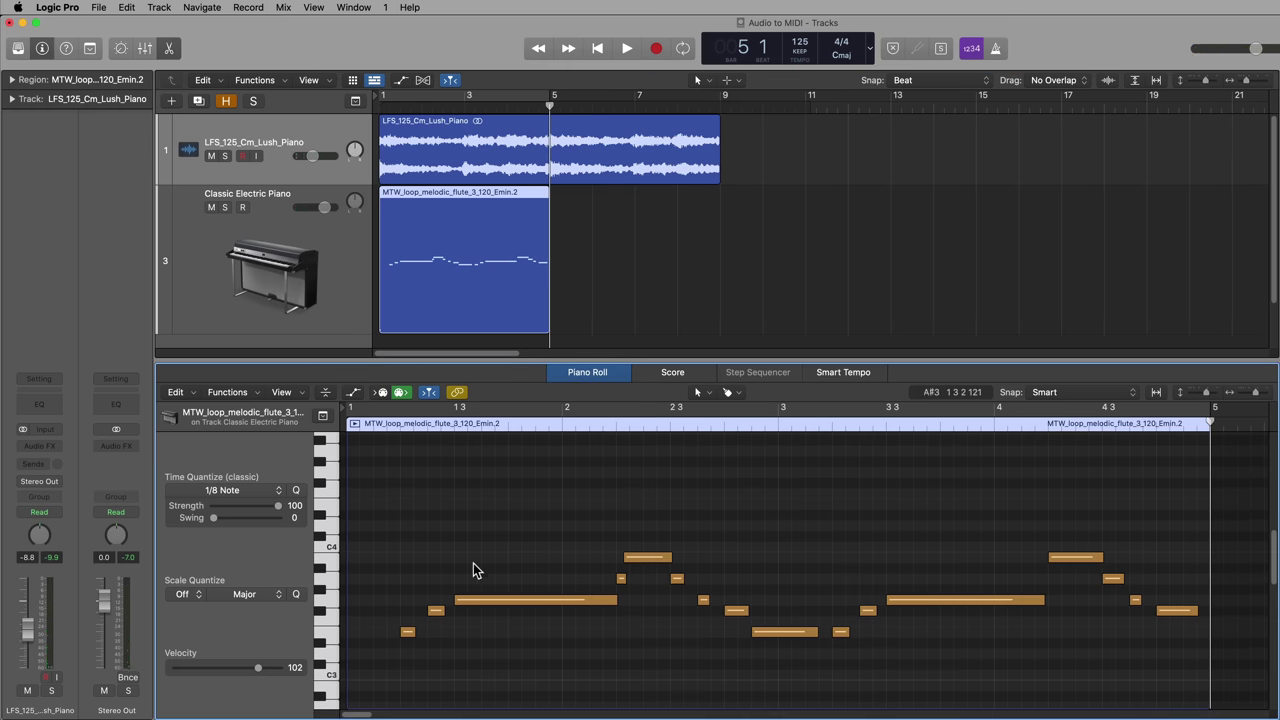
scroll(475, 563, down, 2)
key(super+a)
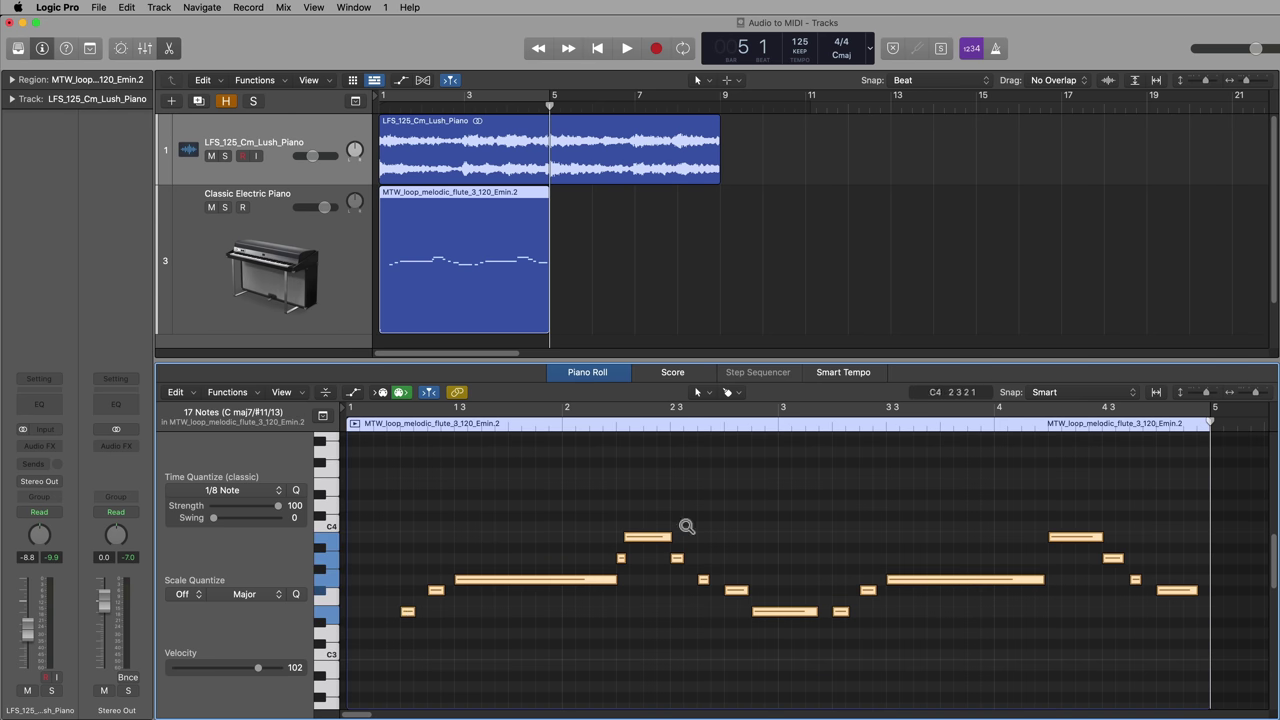
key(alt+Down)
key(alt+Down)
key(alt+Down)
key(alt+Down)
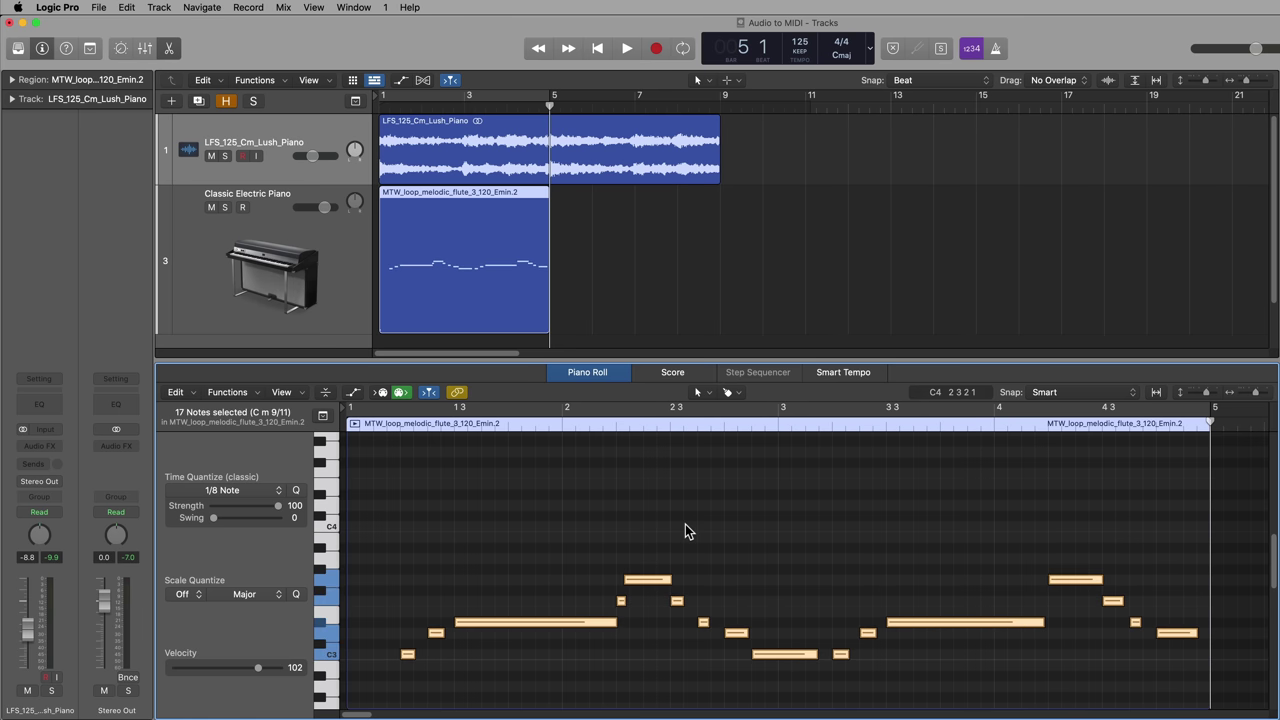
key(alt+shift+Up)
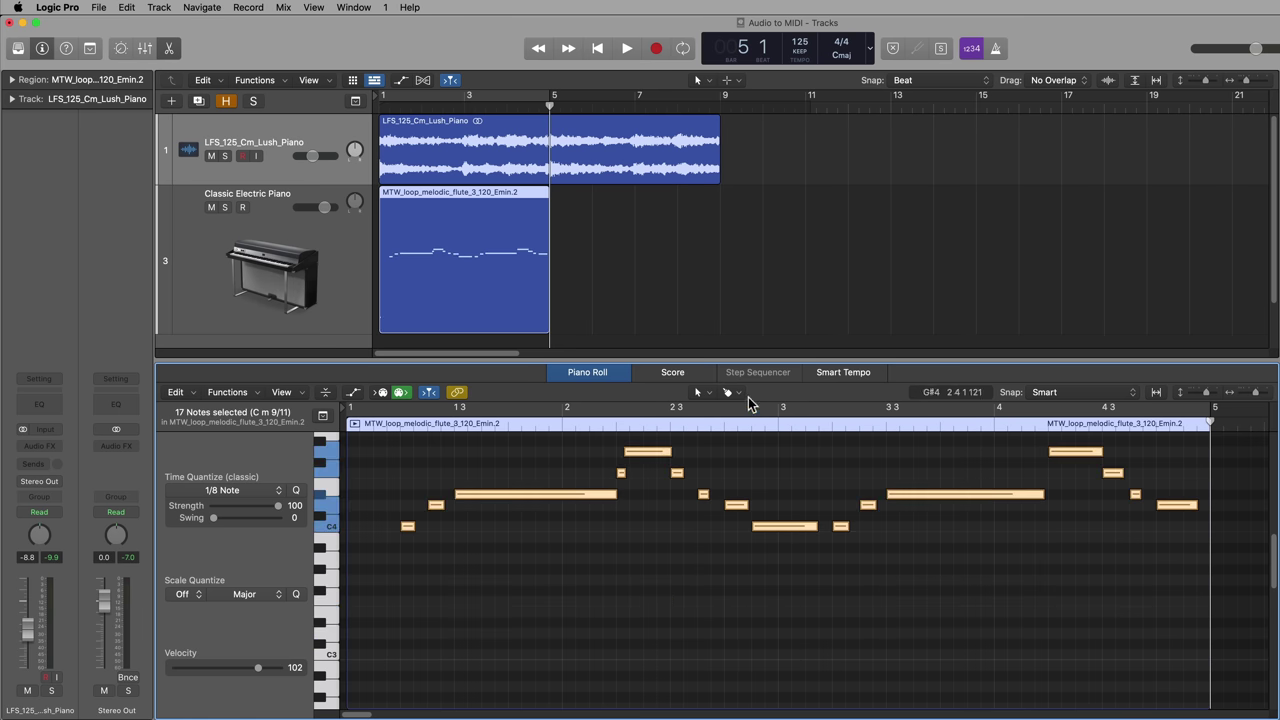
- Play the transposed electric piano region from bar 1
click(808, 240)
key(Return)
click(474, 244)
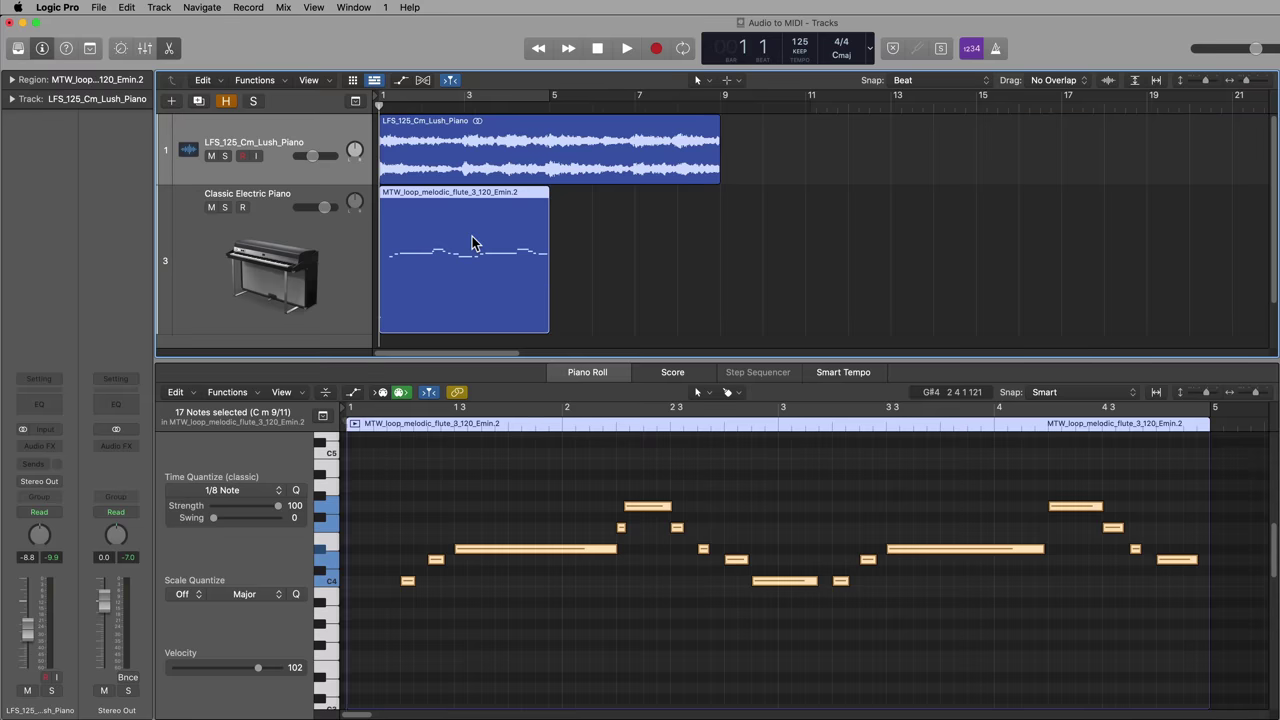
key(space)
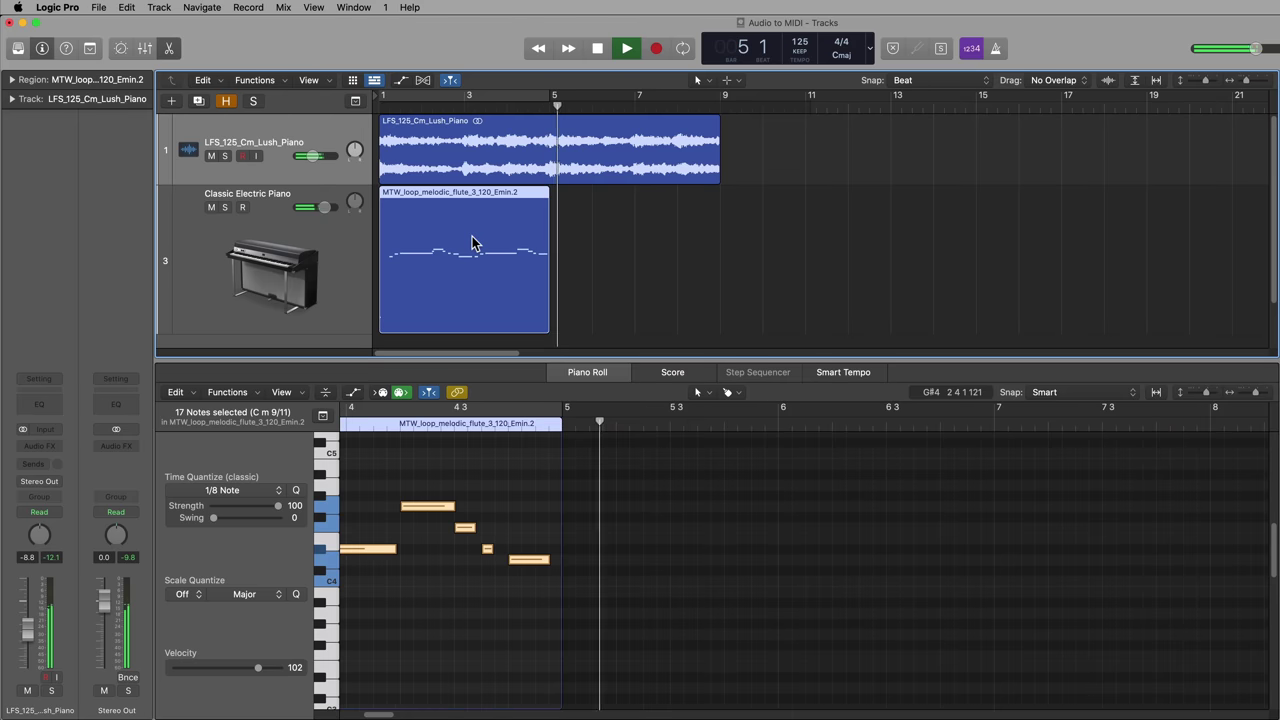
key(space)
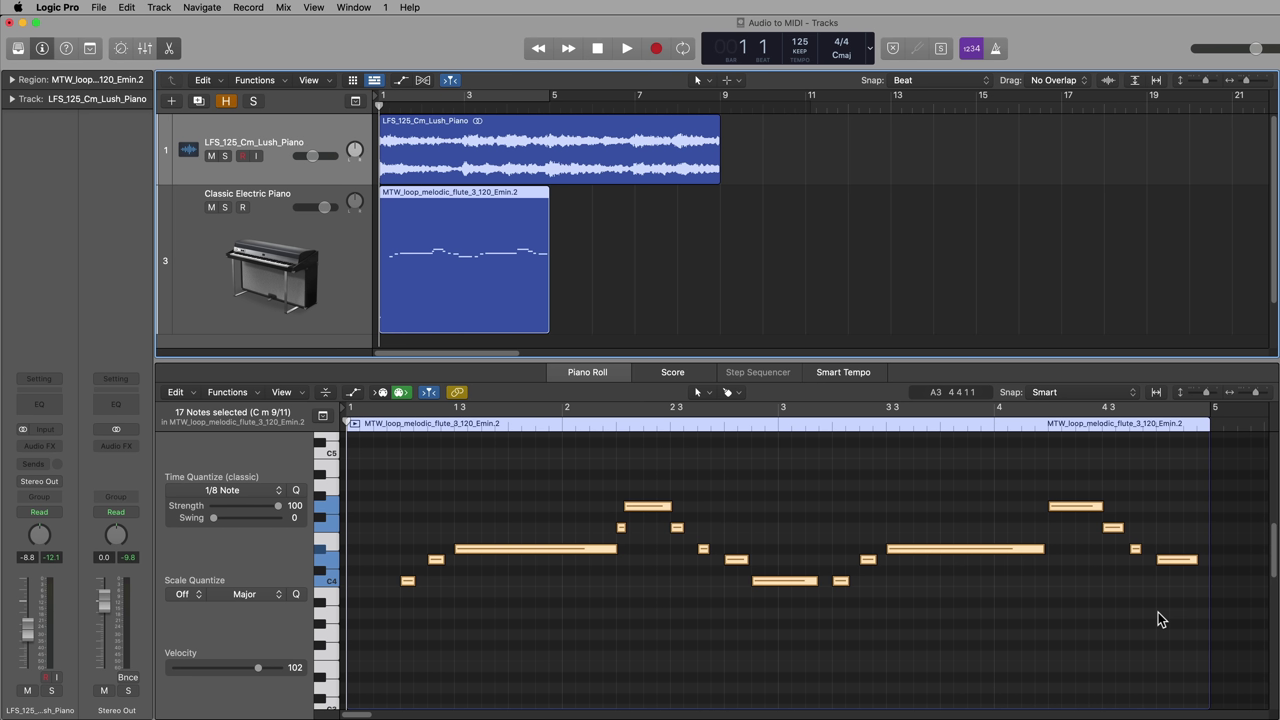
- Mute Classic Electric Piano and raise LFS_125_Cm_Lush_Piano to -4.1 dB
click(211, 208)
click(331, 130)
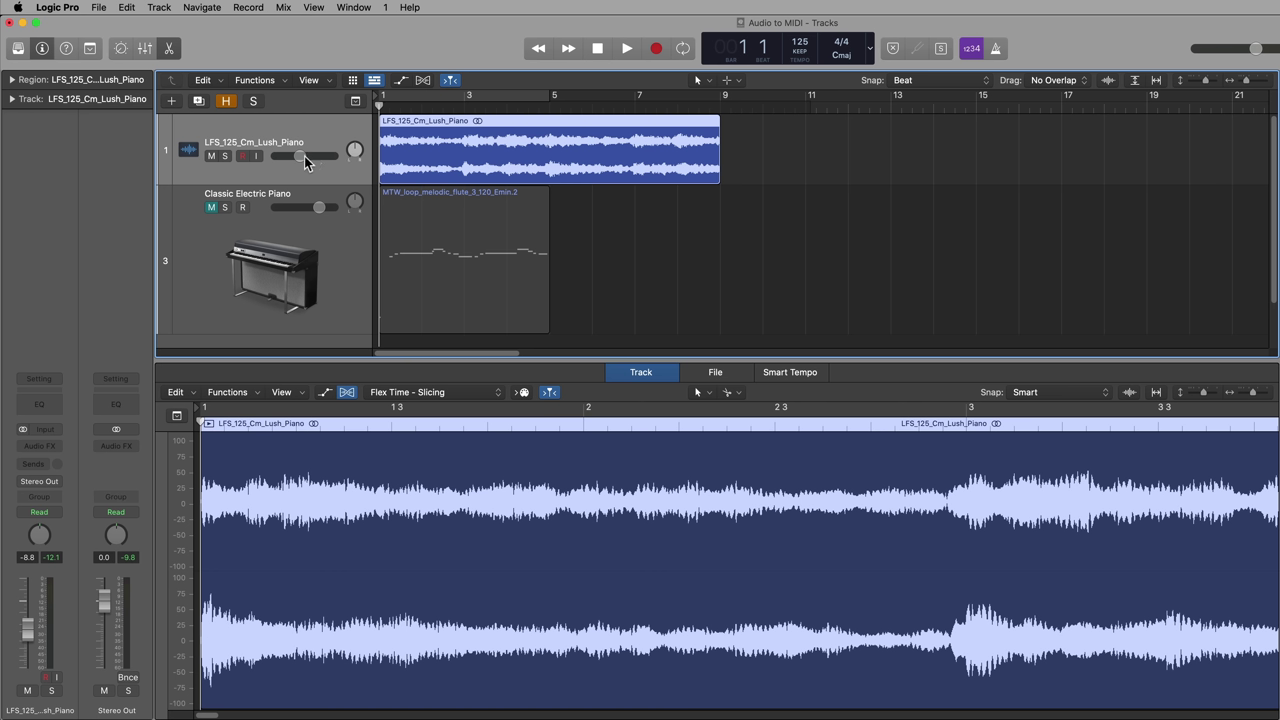
drag(304, 156, 312, 156)
- Insert Melodyne (Stereo) as an audio effect on the piano loop track
click(41, 445)
mouse_move(46, 475)
click(150, 475)
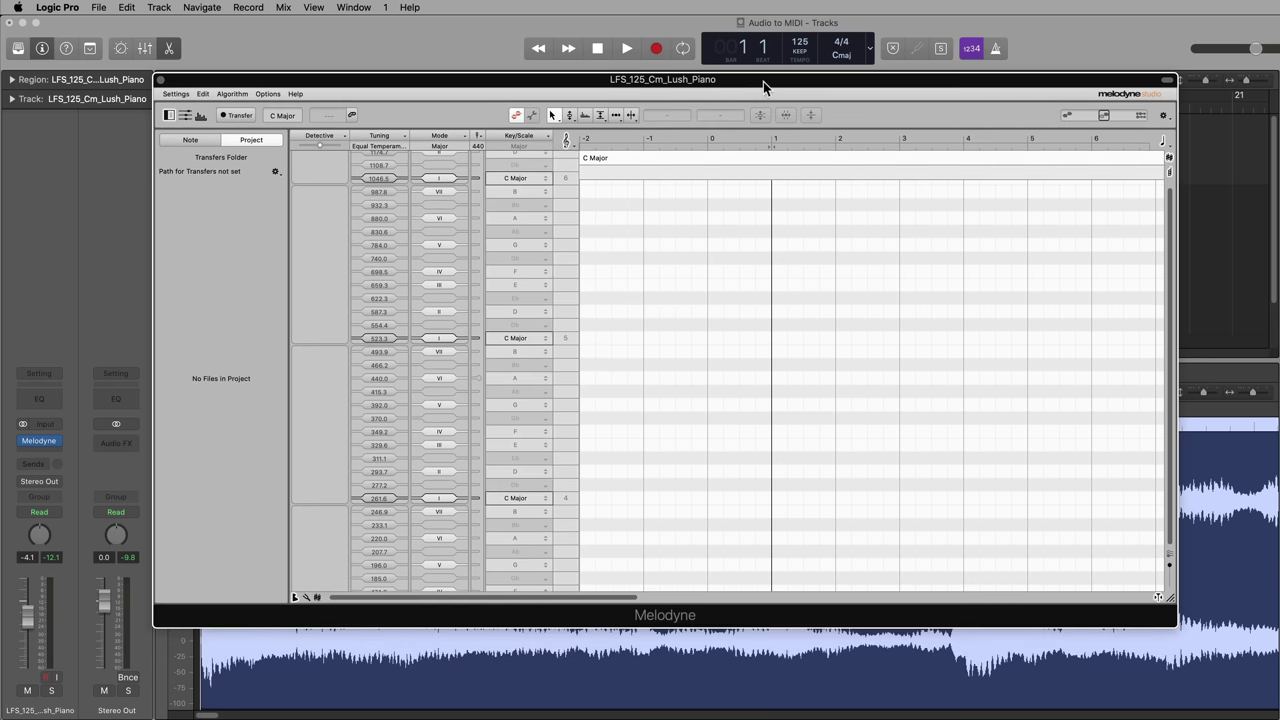
- Move the Melodyne window aside and play the Cm Lush Piano loop so Melodyne transfers it
drag(766, 82, 766, 330)
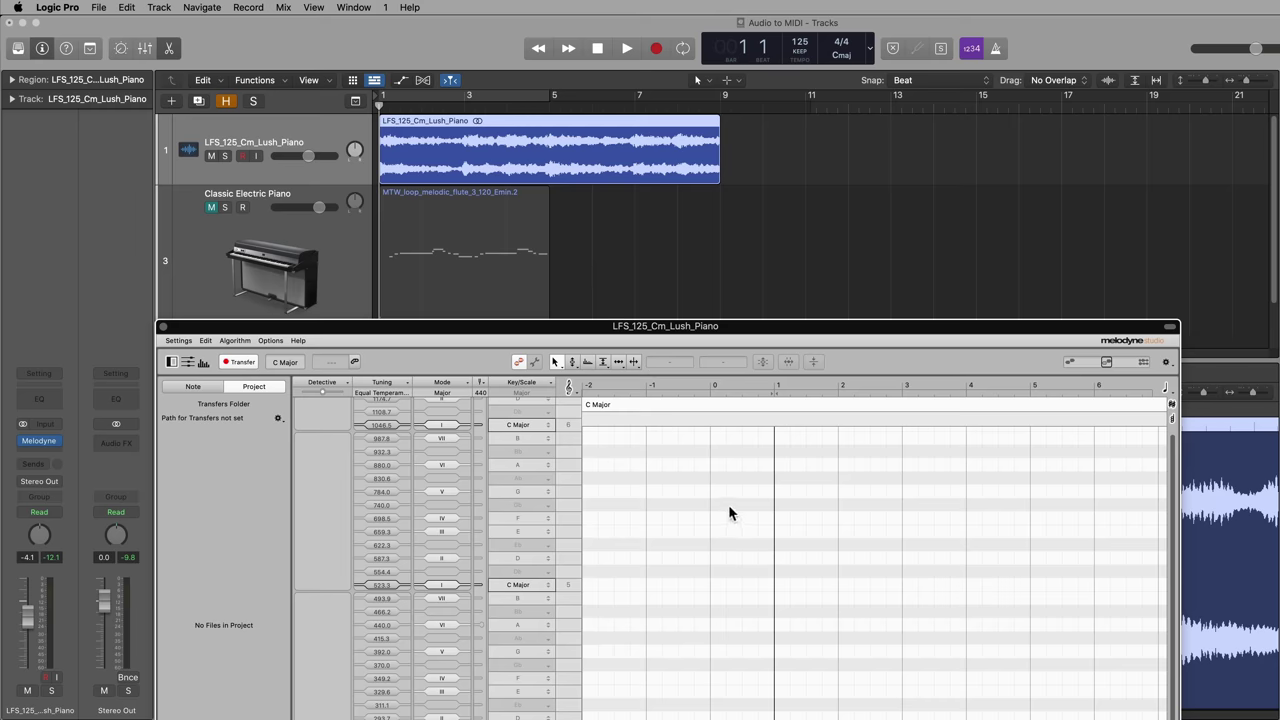
drag(590, 340, 535, 269)
key(space)
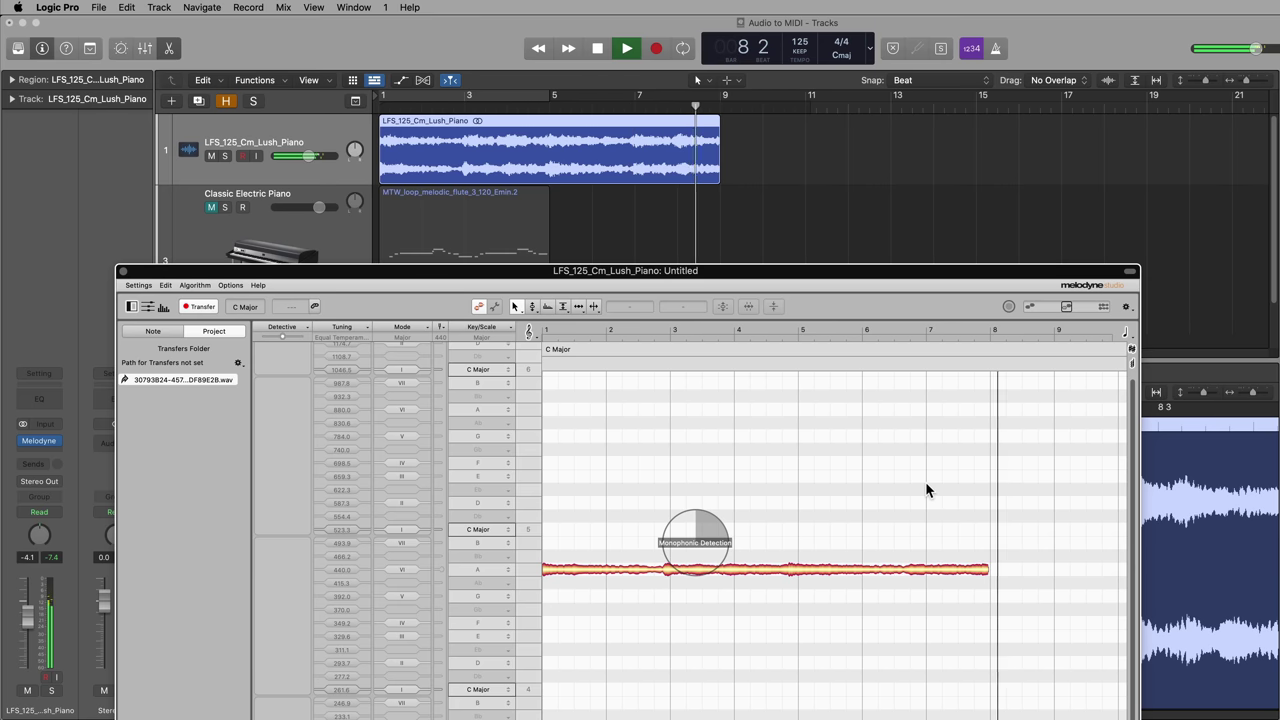
- Stop playback, move the Melodyne window higher and show the list of detection algorithms
key(space)
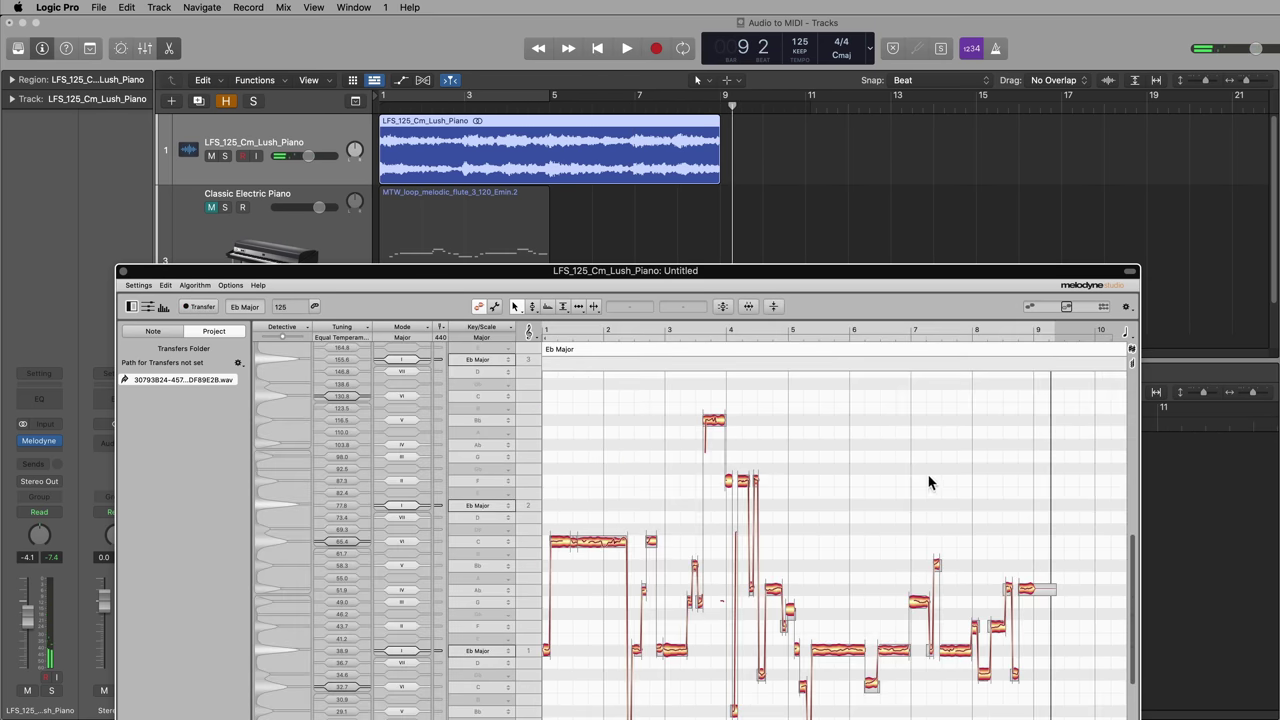
drag(880, 264, 896, 58)
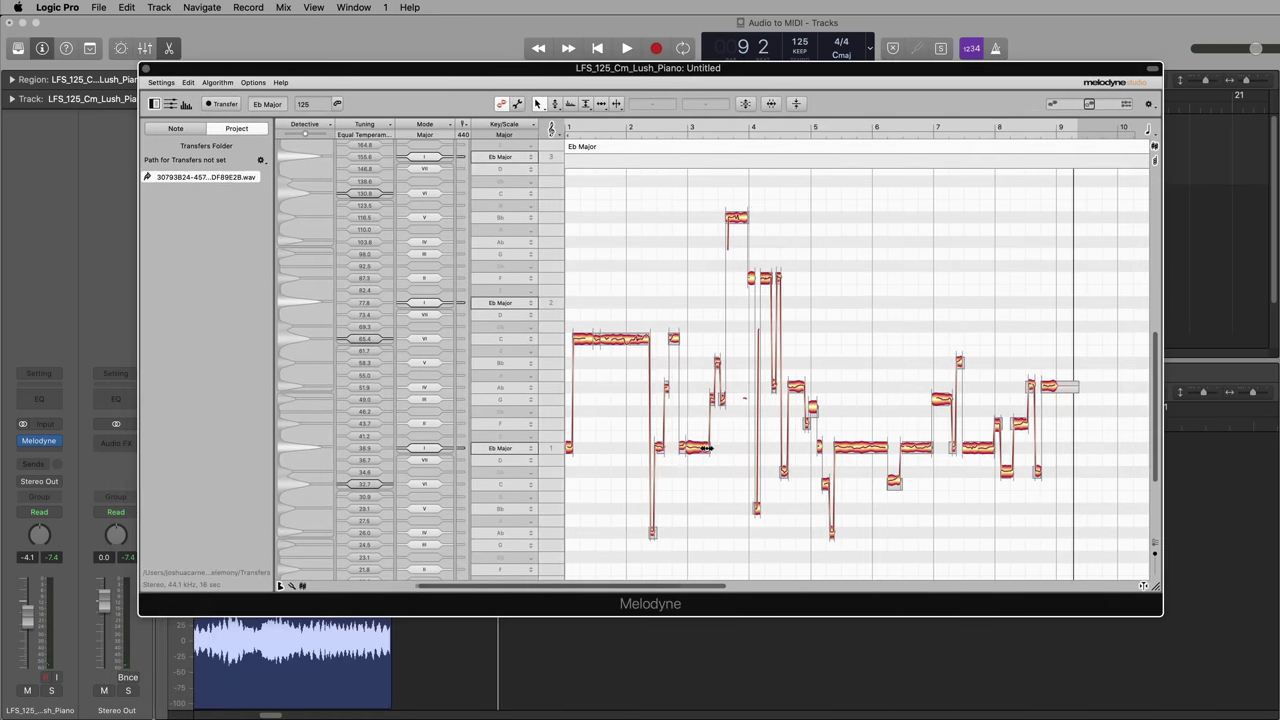
mouse_move(670, 585)
mouse_down()
mouse_move(598, 590)
mouse_move(711, 597)
mouse_move(651, 600)
mouse_up()
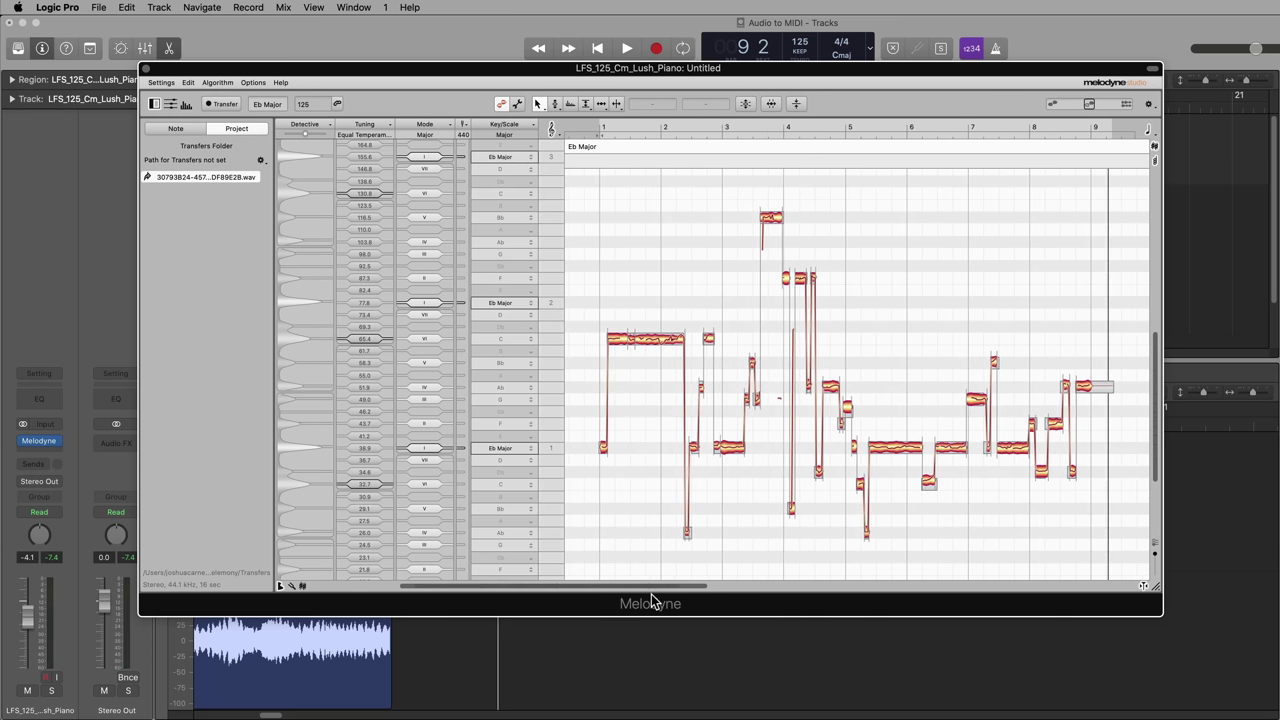
click(217, 82)
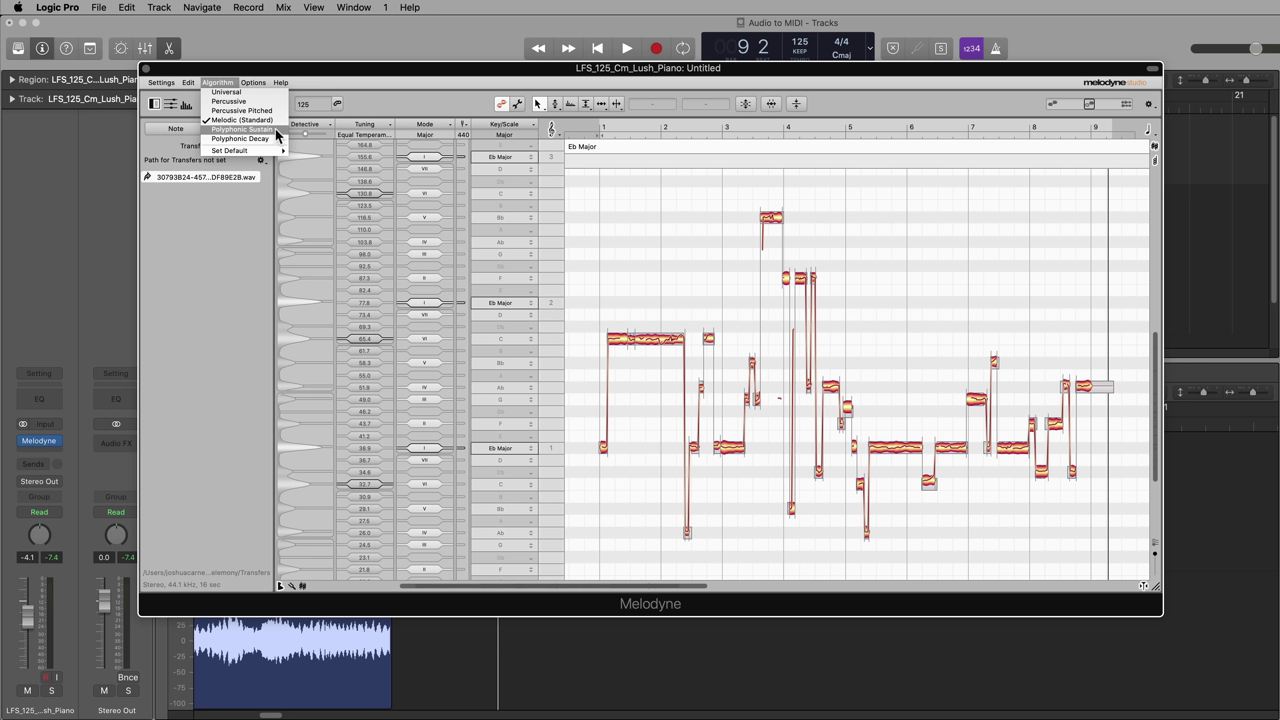
- Redetect the piano loop with Polyphonic Sustain so chords like Cm, Gm7 and Fm7 appear
click(278, 130)
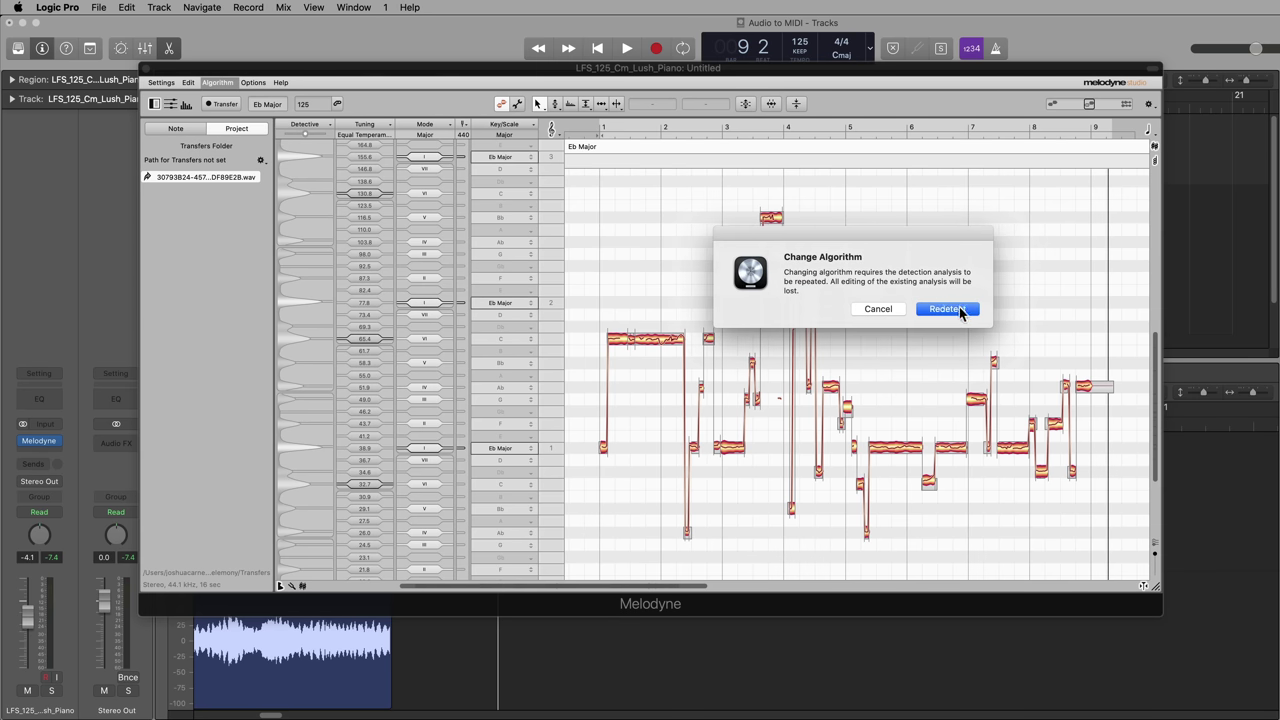
click(947, 309)
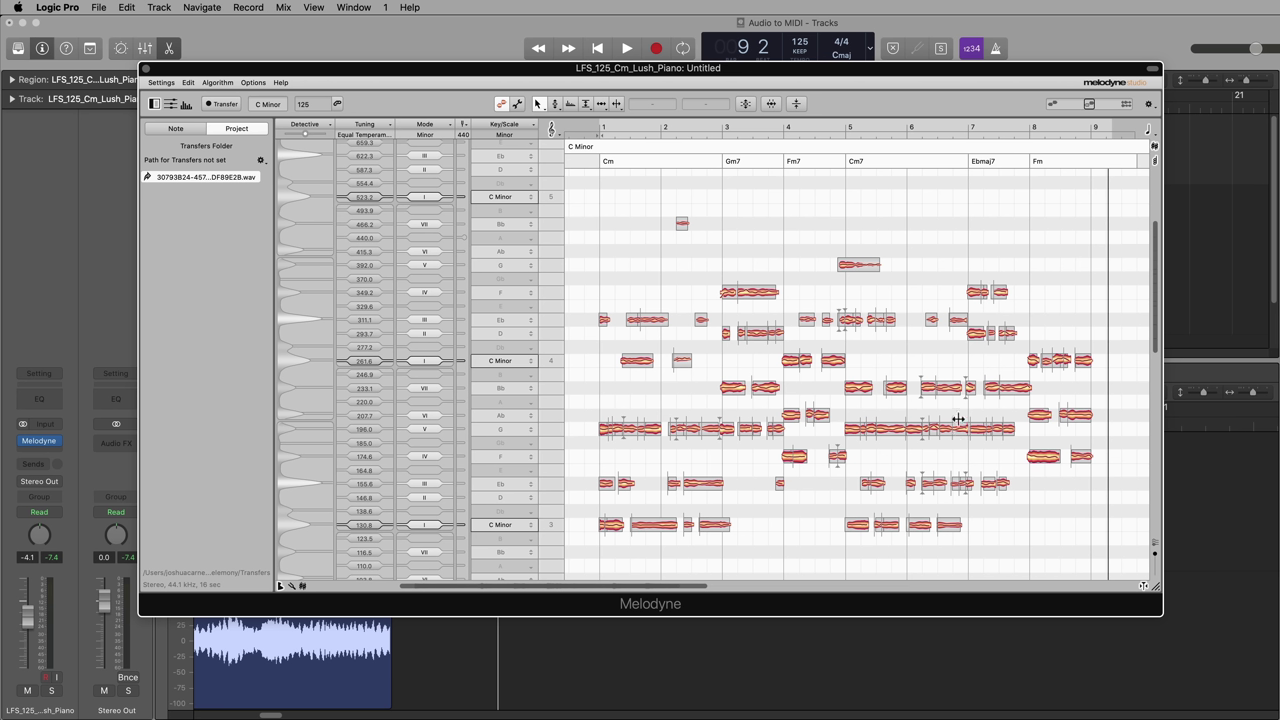
- Save the detected chords as MIDI file chords2 and drag chords2.mid into Logic's Tracks area
click(158, 84)
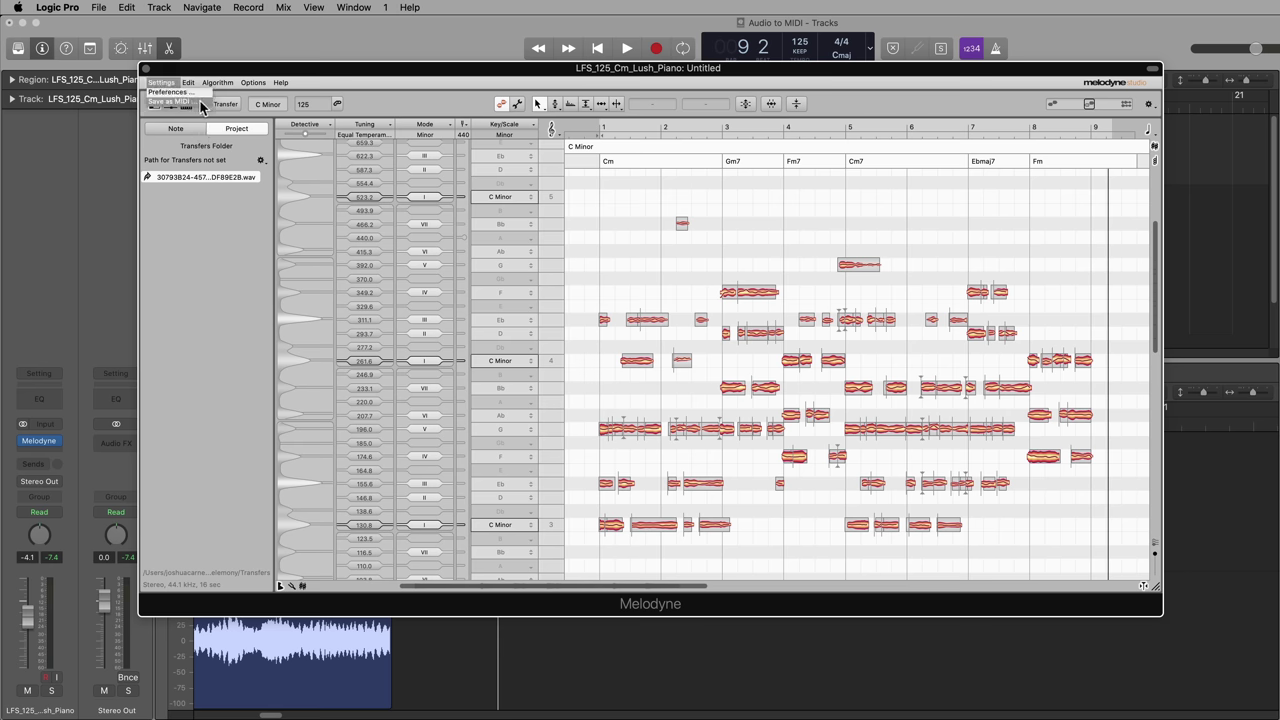
click(200, 103)
text(chords)
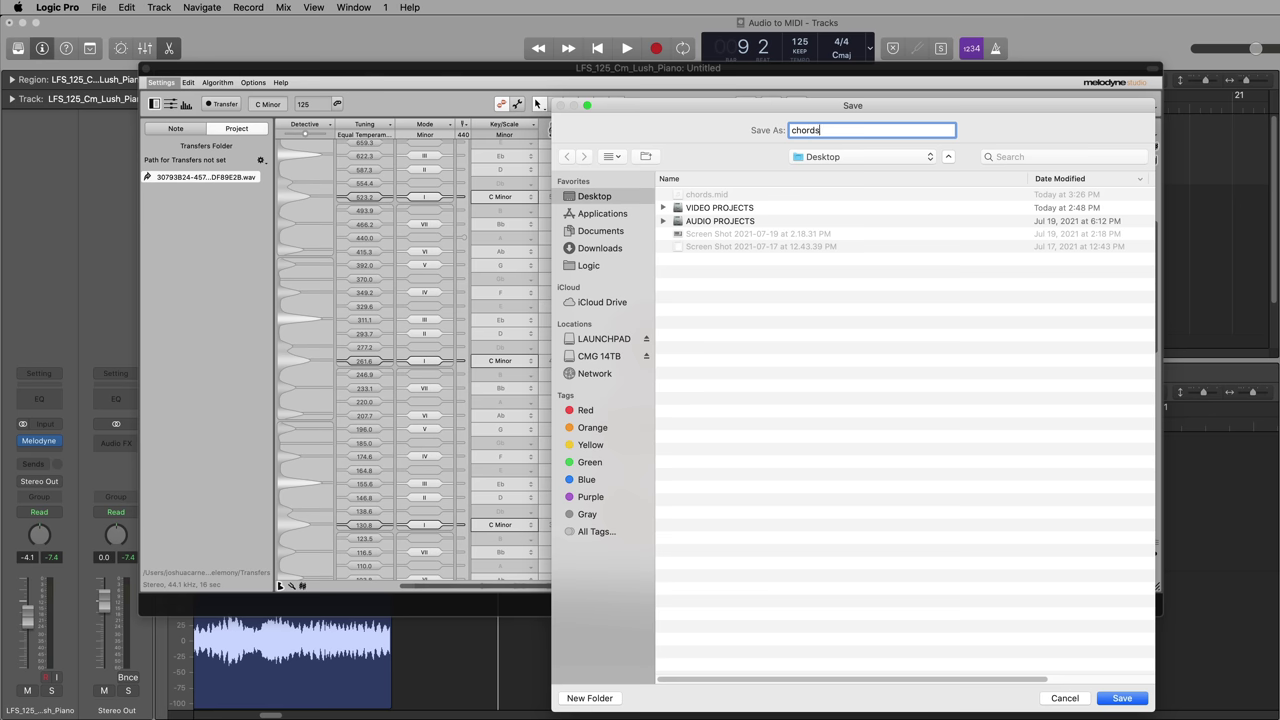
text(2)
key(Return)
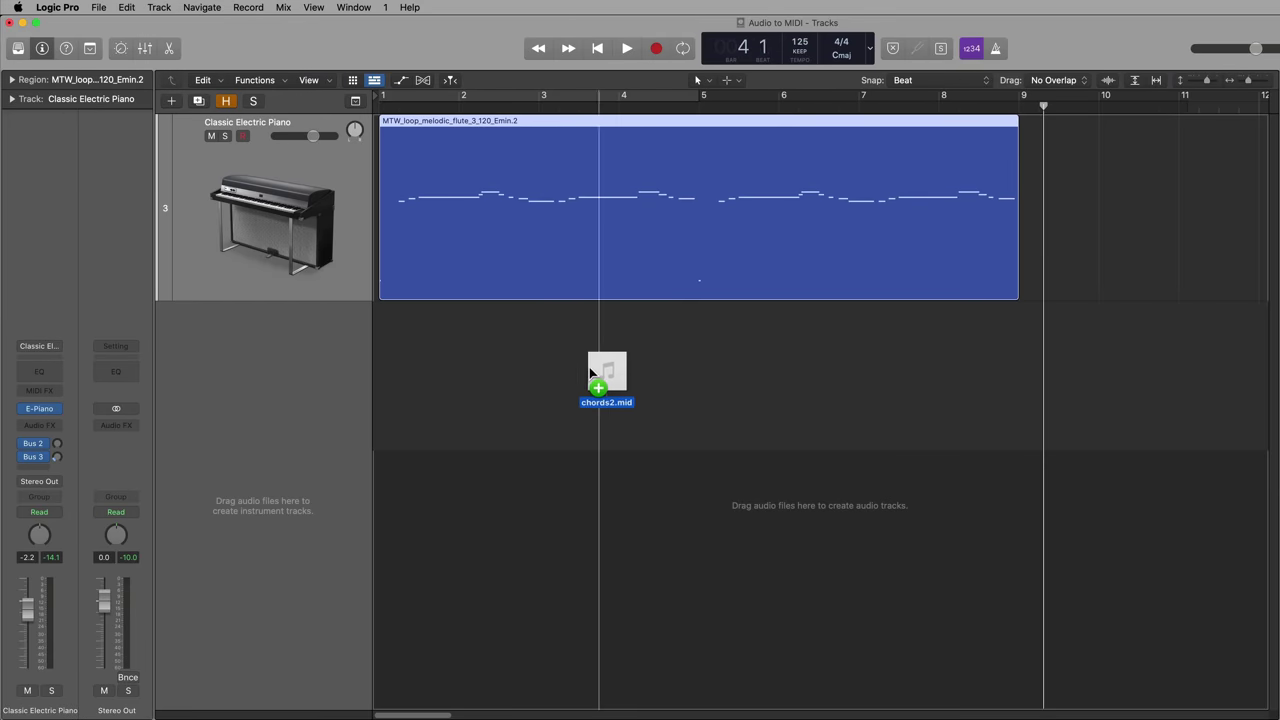
drag(597, 364, 395, 388)
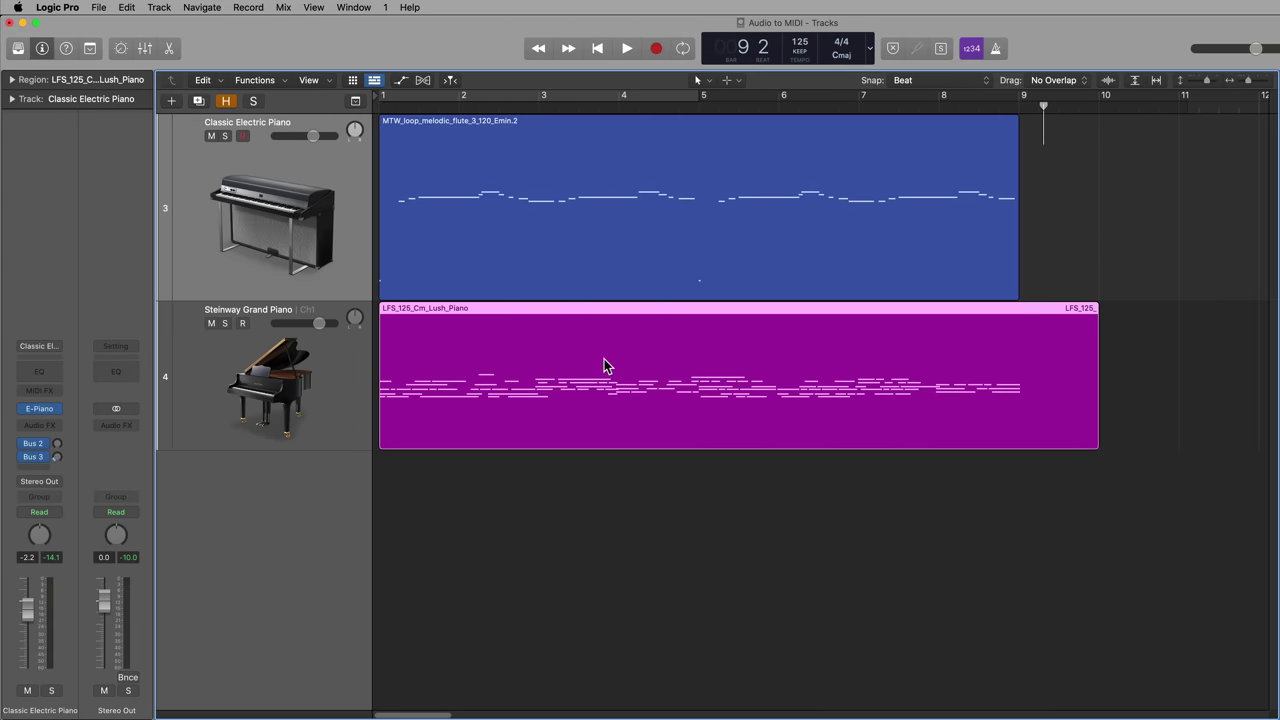
- Open the piano chord region in the Piano Roll, move a stray green note and delete the stray blue one
double_click(606, 363)
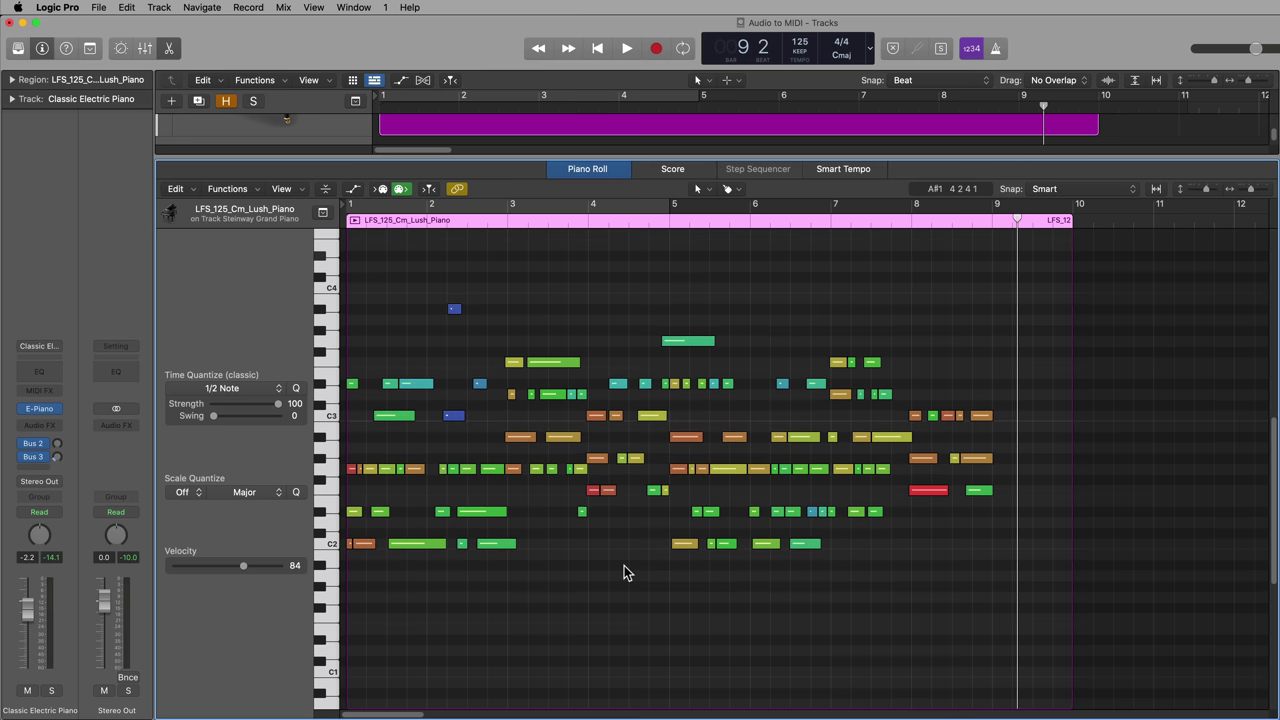
key(Return)
key(super+Right)
key(super+Right)
key(super+Right)
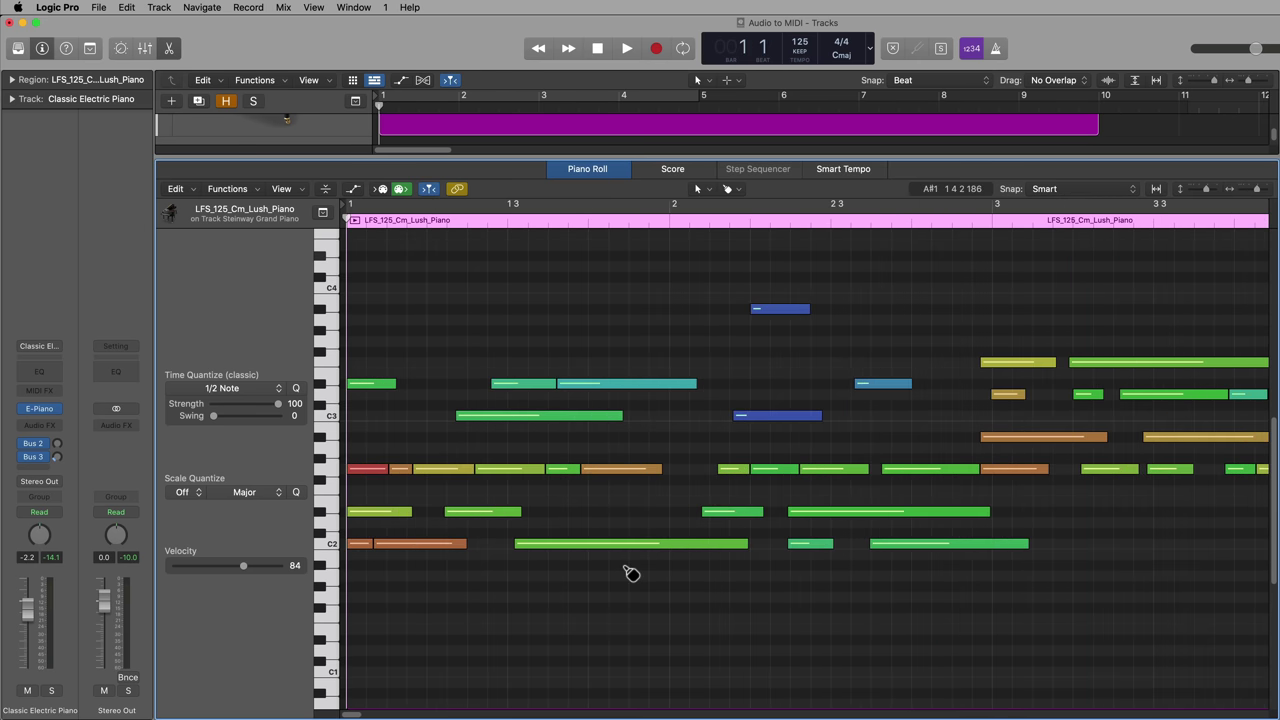
key(super+Left)
key(super+Left)
key(super+Left)
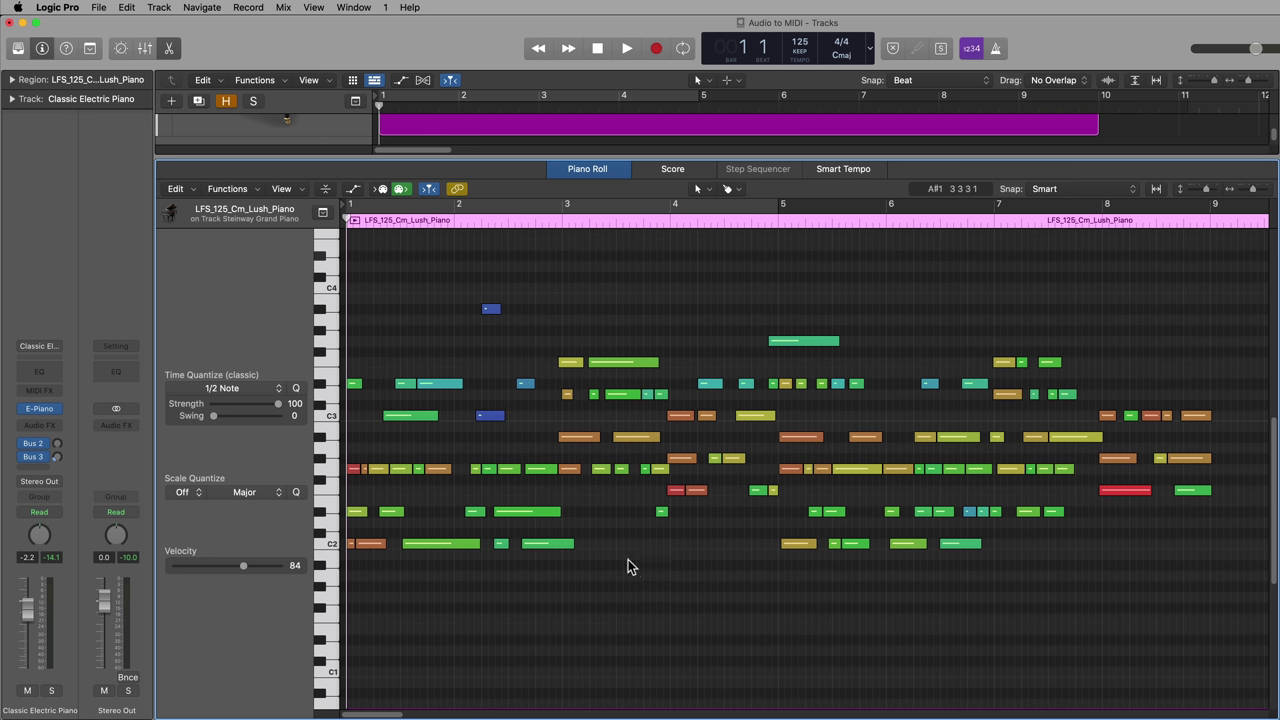
click(661, 511)
drag(661, 512, 496, 330)
key(Delete)
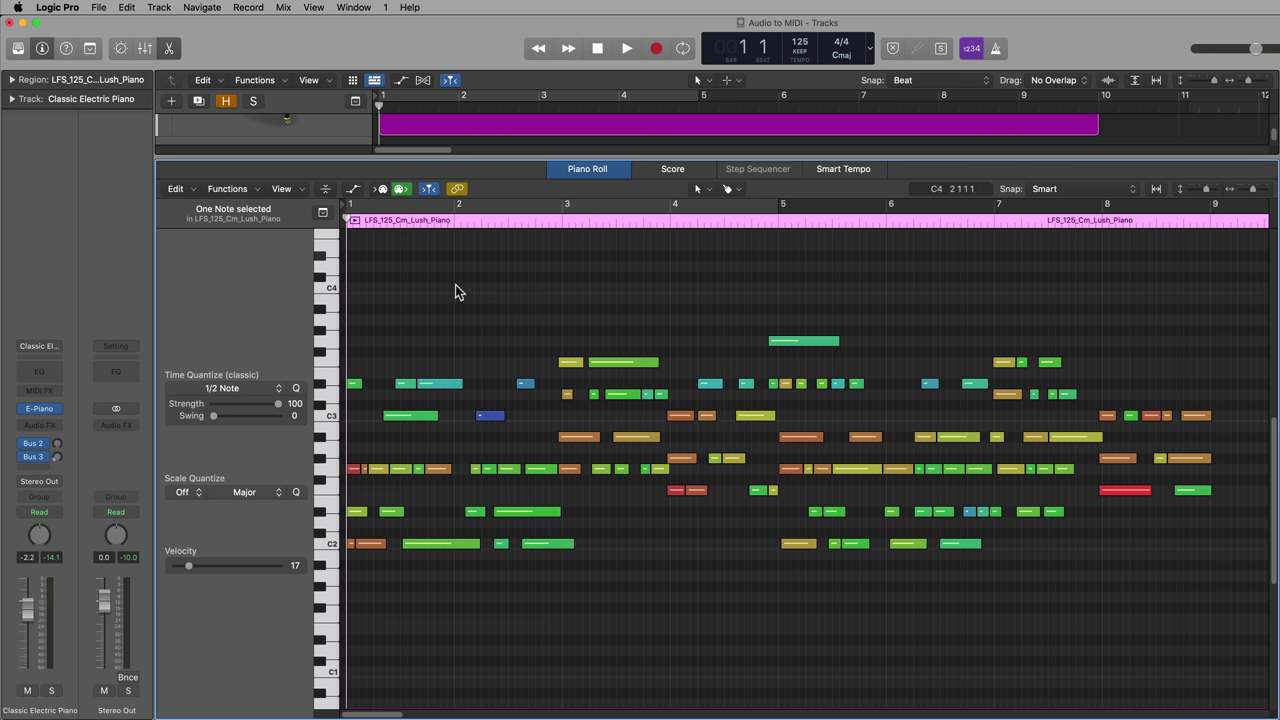
- With the Glue Tool, join the opening chord's short notes into five long notes
drag(554, 325, 352, 590)
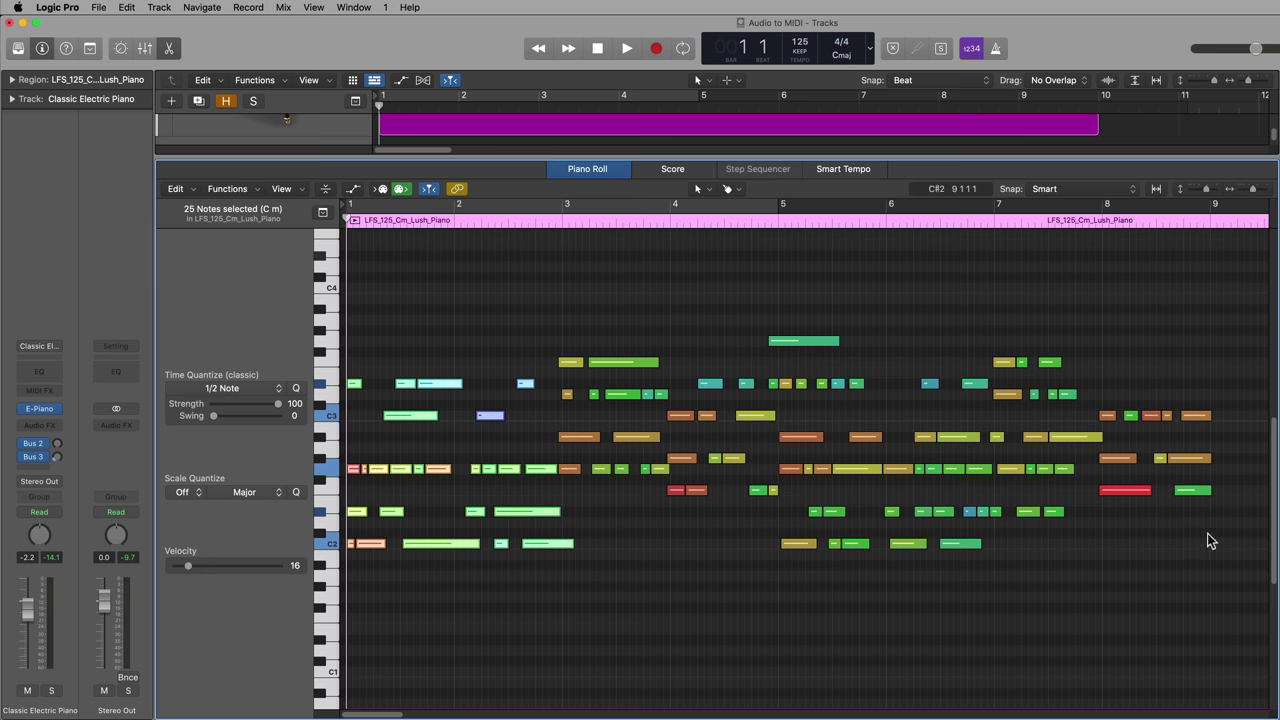
click(739, 191)
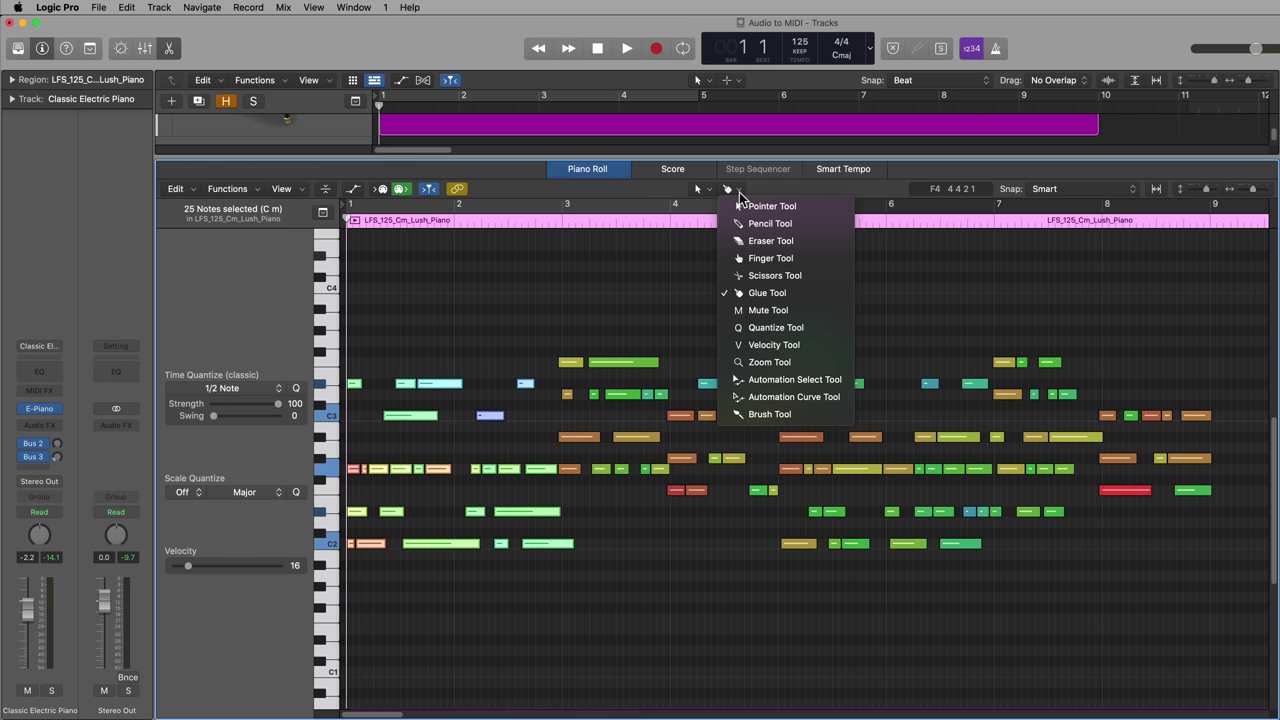
click(598, 291)
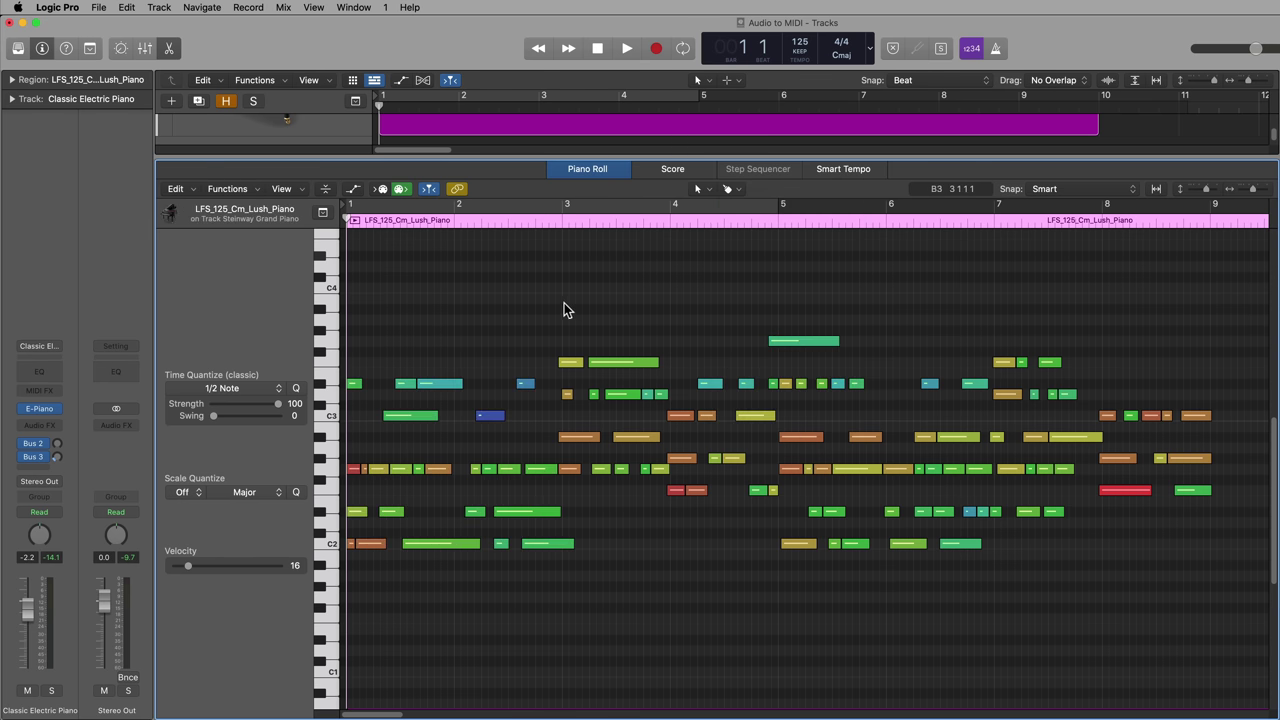
drag(552, 304, 340, 612)
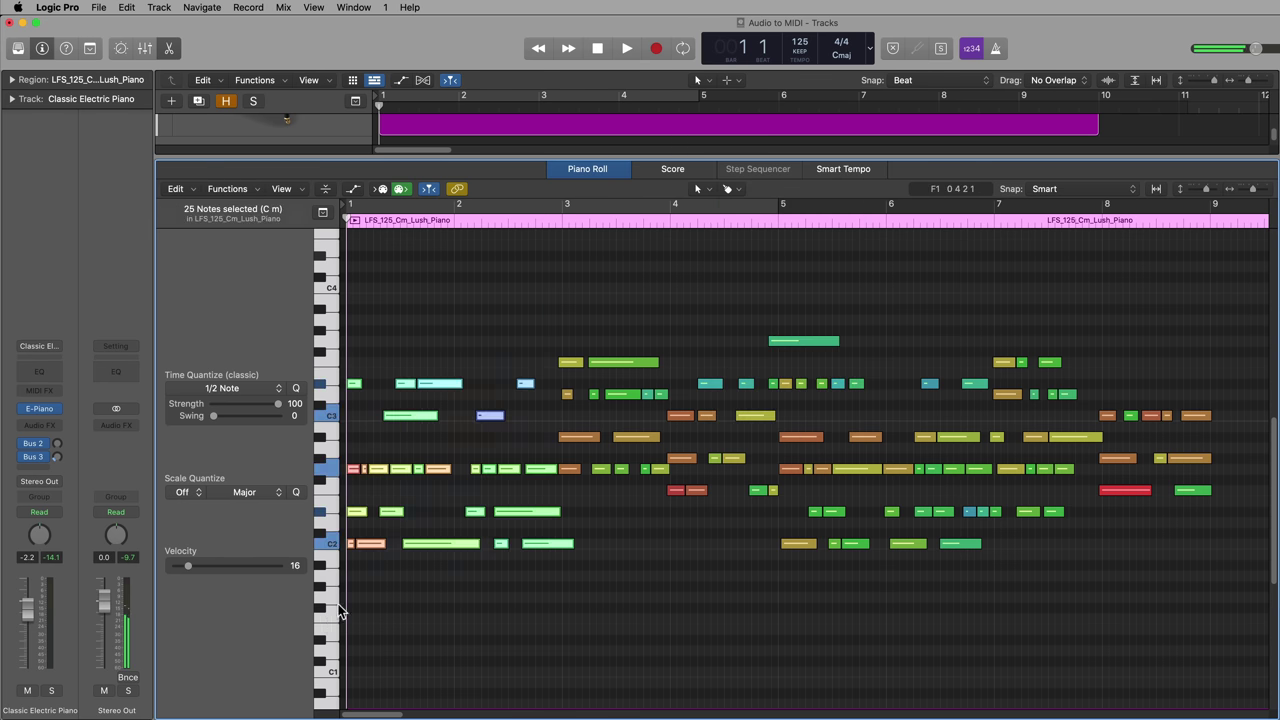
click(437, 545)
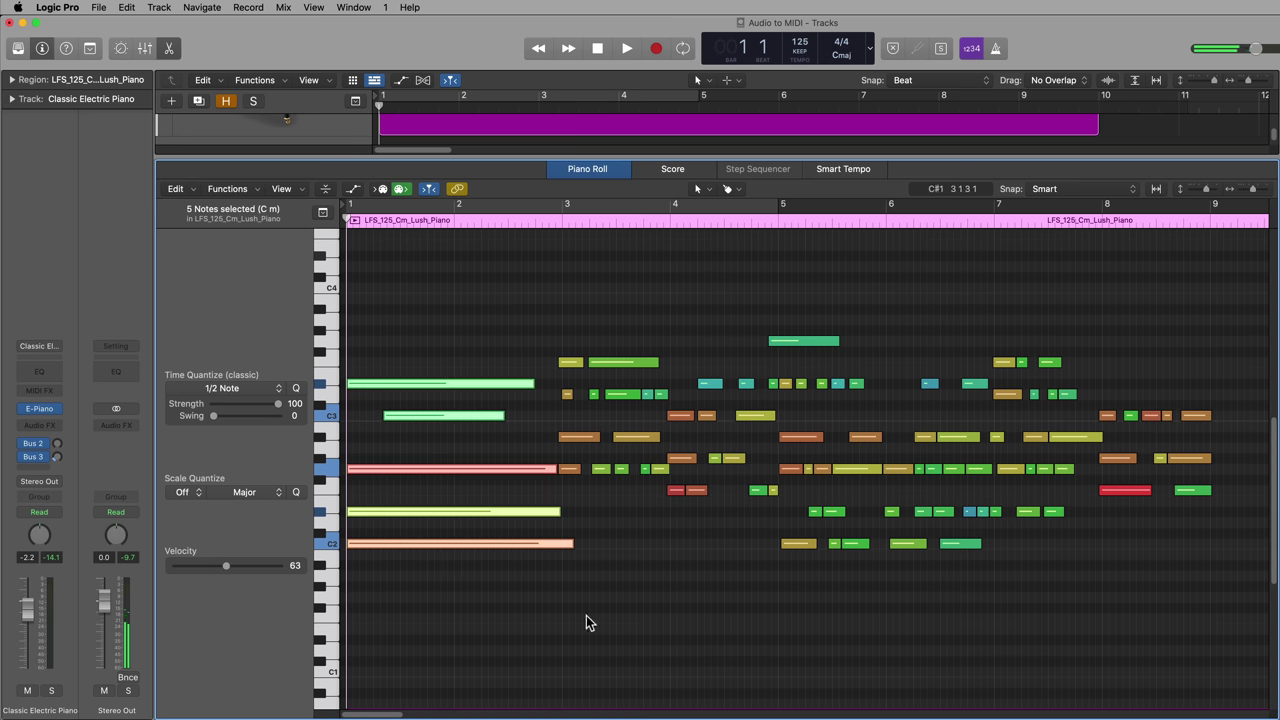
- Glue the next chord and the bar 4 chord into long notes, then trim the note near bar 5
drag(568, 318, 661, 502)
super+click(664, 469)
drag(683, 338, 774, 503)
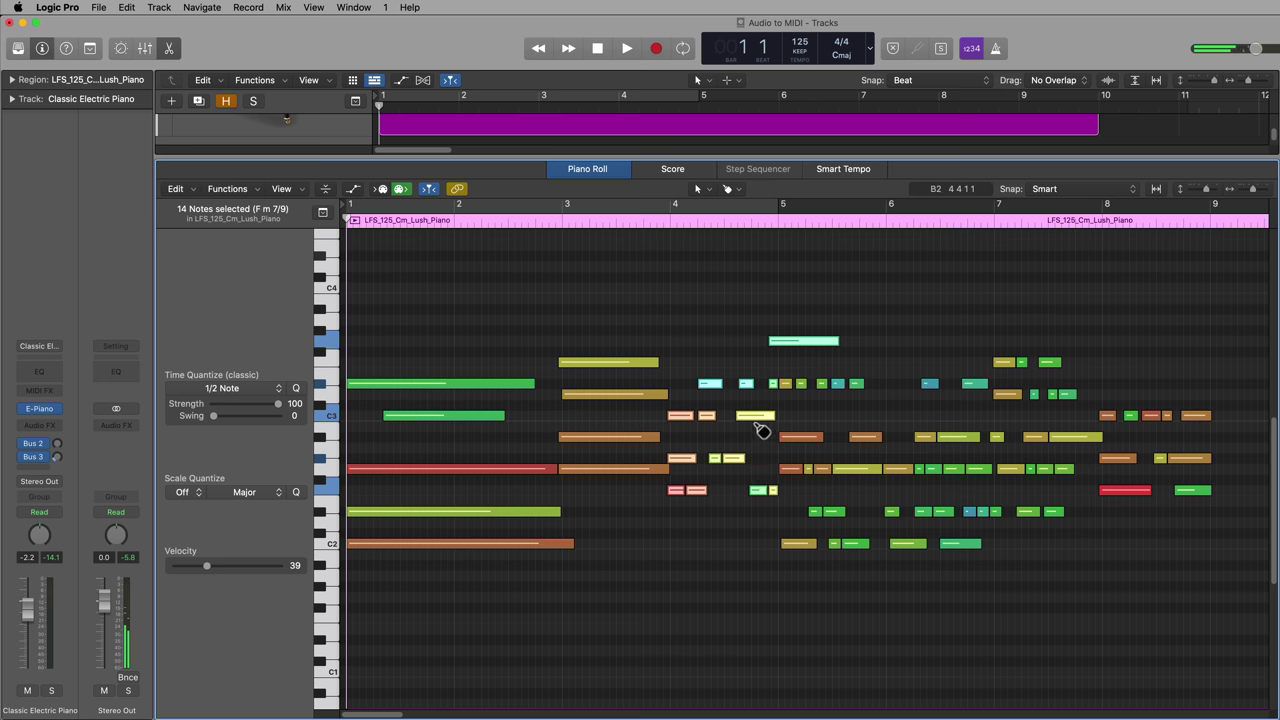
super+click(762, 418)
click(784, 307)
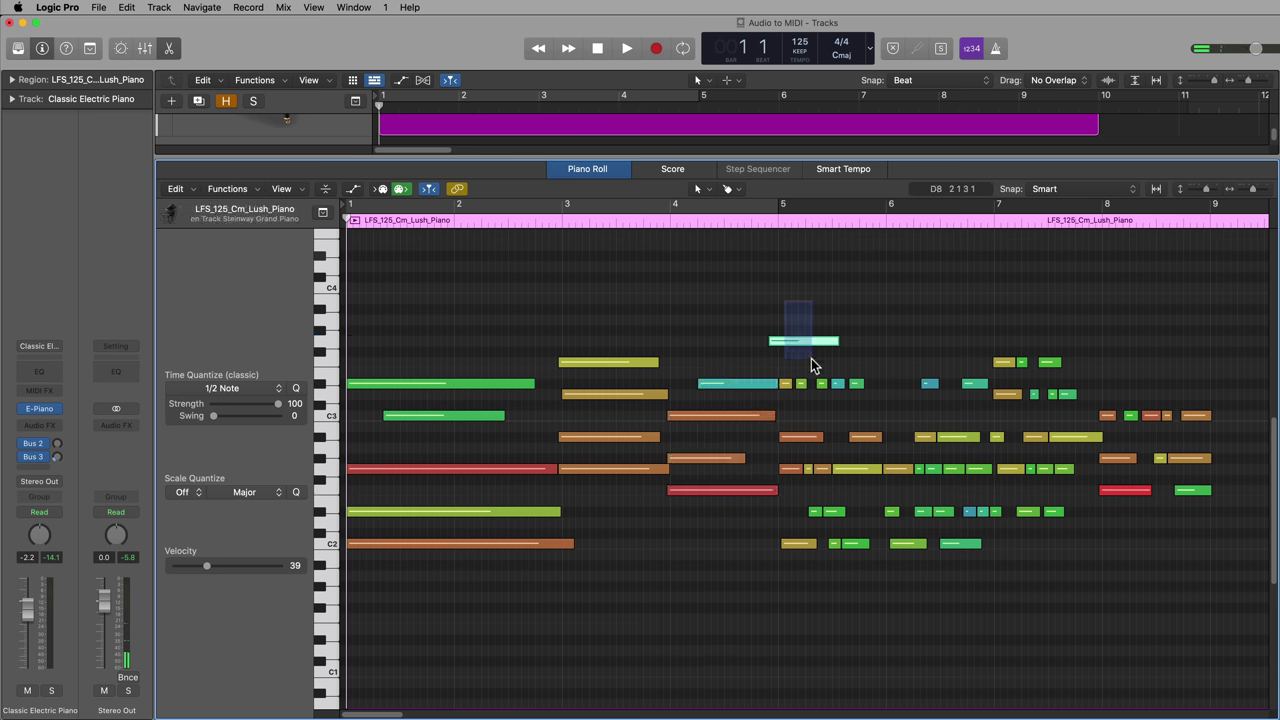
drag(811, 358, 814, 348)
click(826, 317)
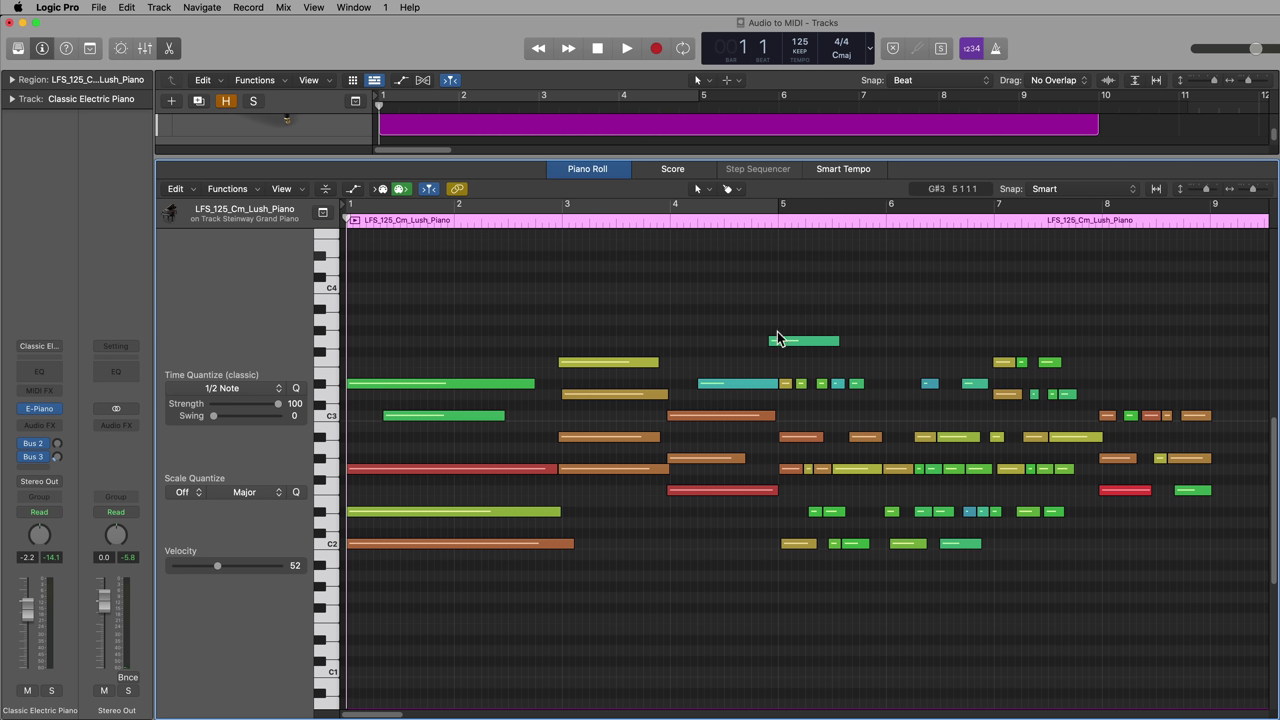
drag(771, 341, 779, 345)
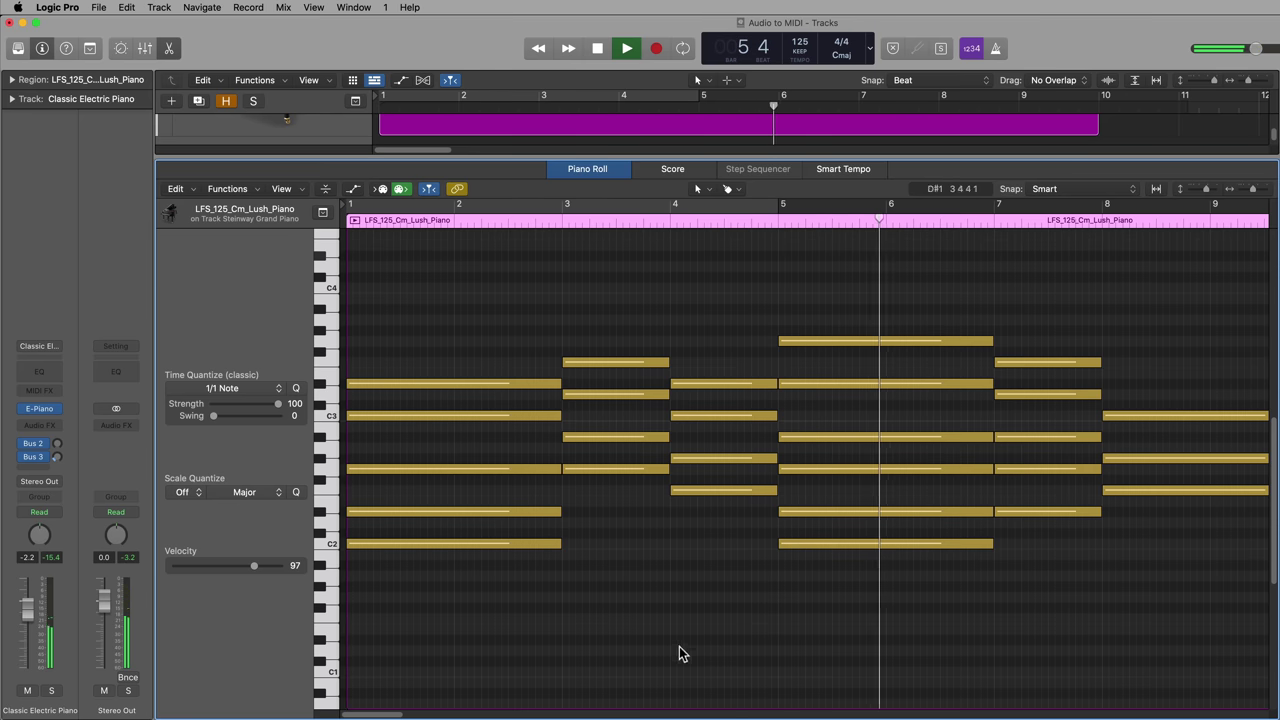
- Set every chord note to velocity 85, stop playback and select the final chord's three notes
key(super+a)
drag(272, 569, 246, 566)
click(503, 603)
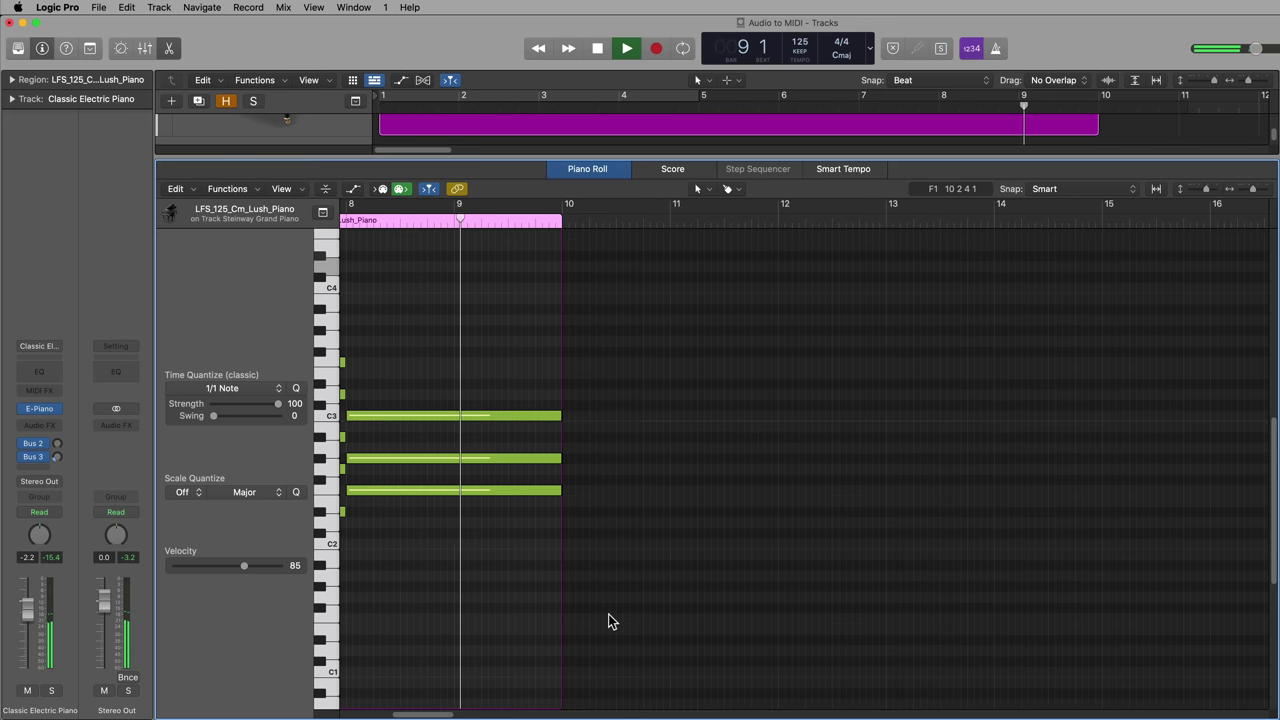
key(space)
scroll(700, 380, left, 2)
drag(808, 351, 540, 503)
- Close the Piano Roll and make the Steinway Grand Piano track taller
key(p)
click(554, 594)
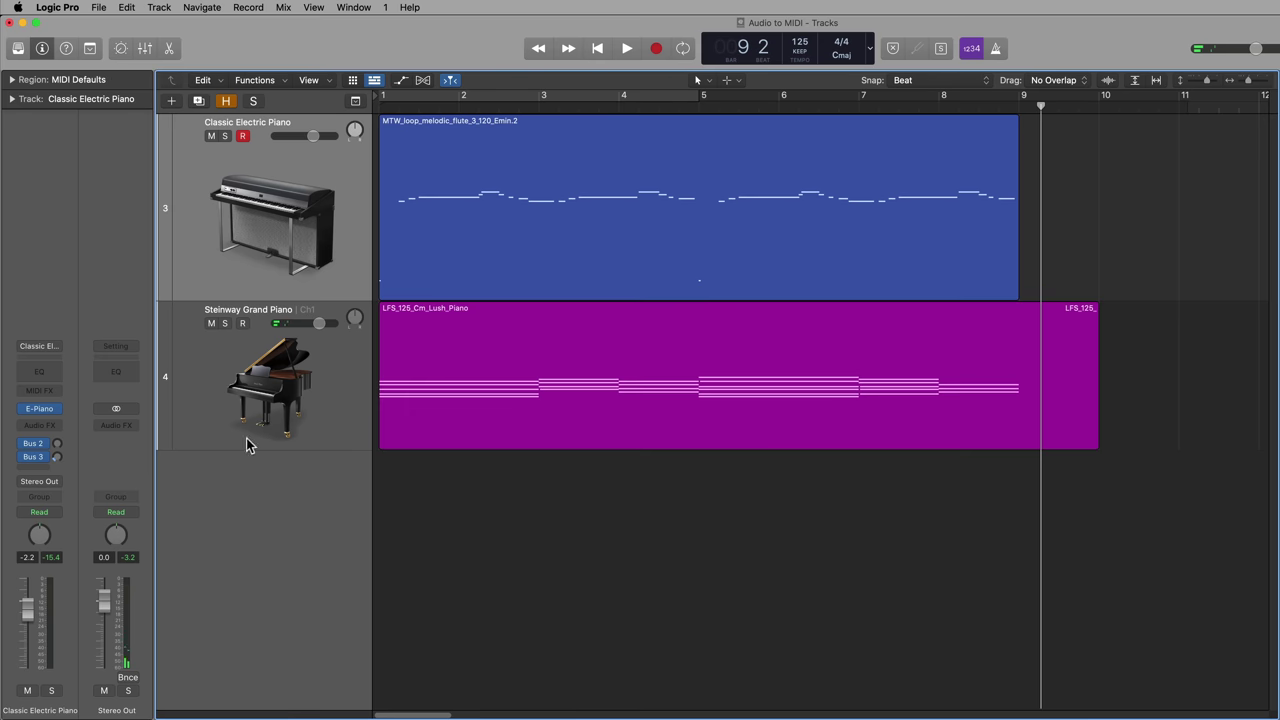
drag(249, 445, 224, 560)
- Select the Classic Electric Piano and Steinway tracks, then marquee both the flute and piano regions
click(483, 517)
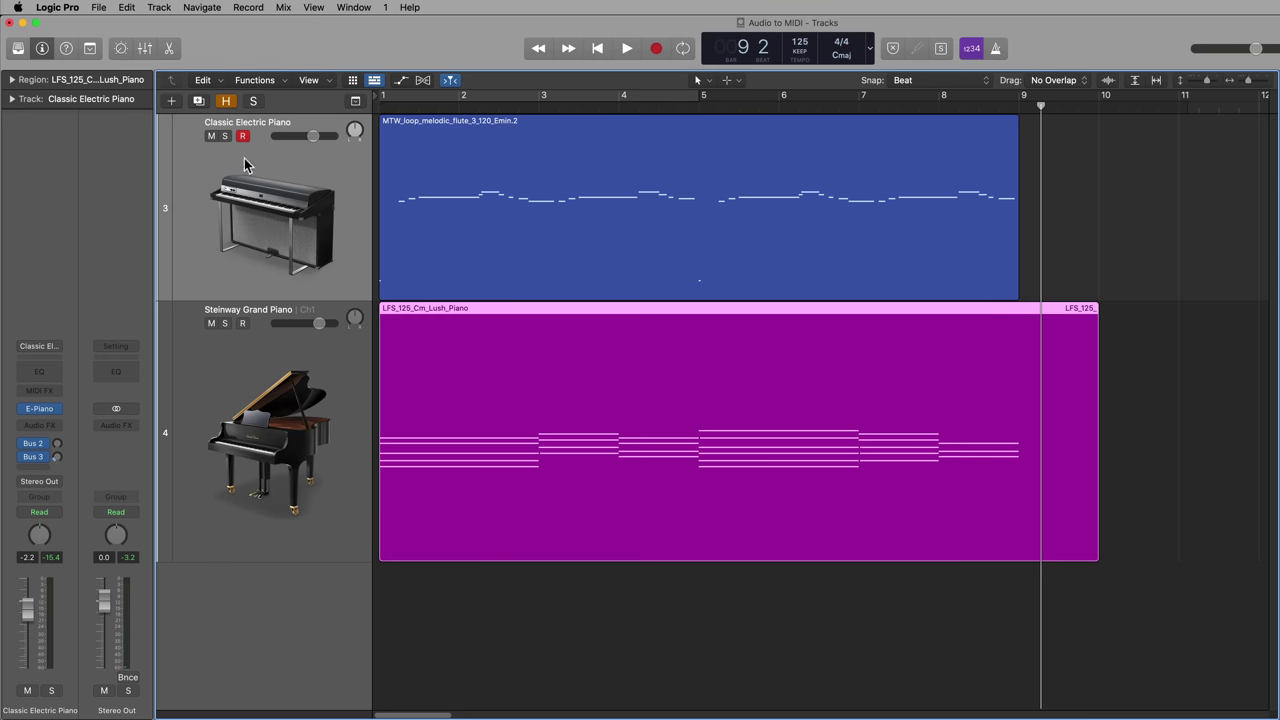
click(313, 193)
click(302, 359)
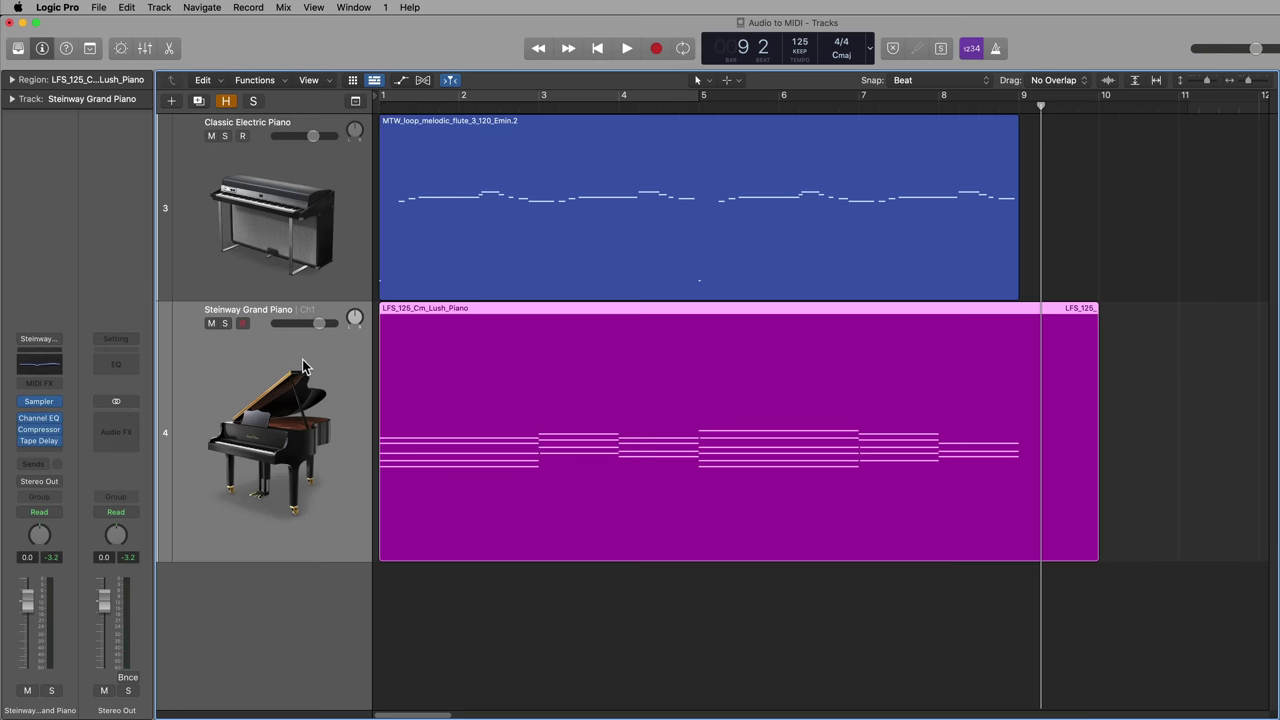
drag(1166, 226, 969, 364)
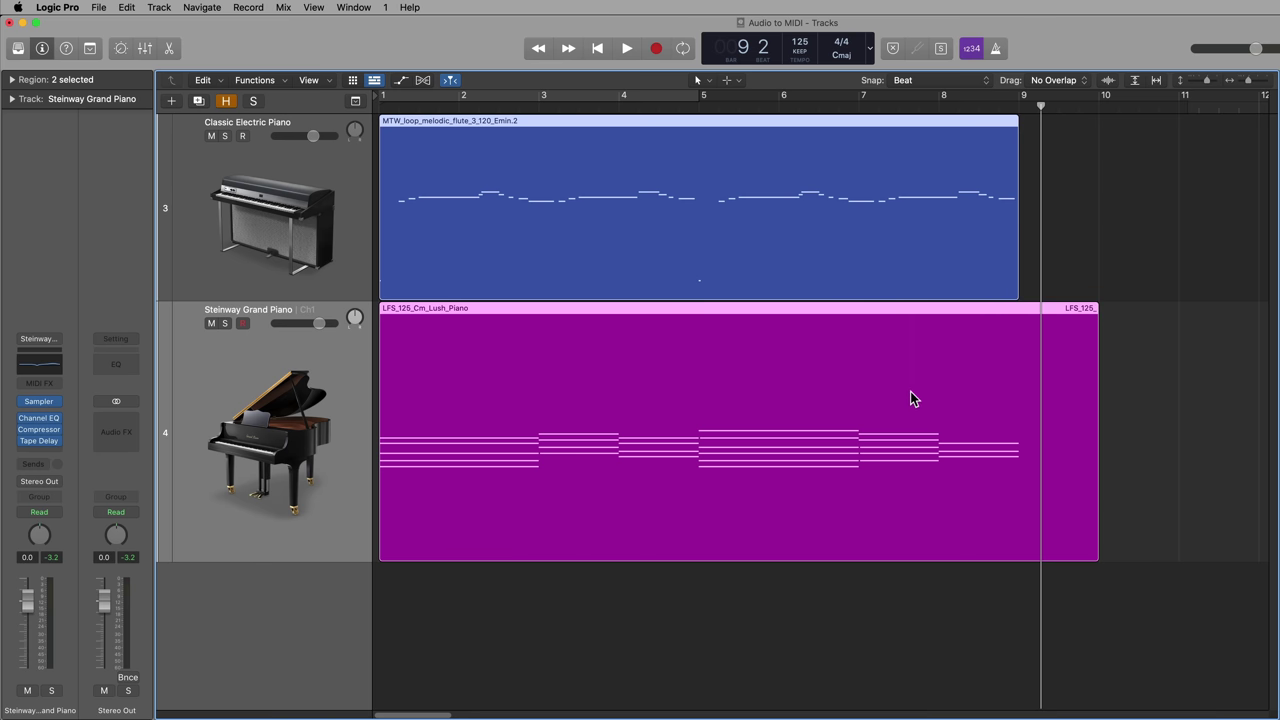